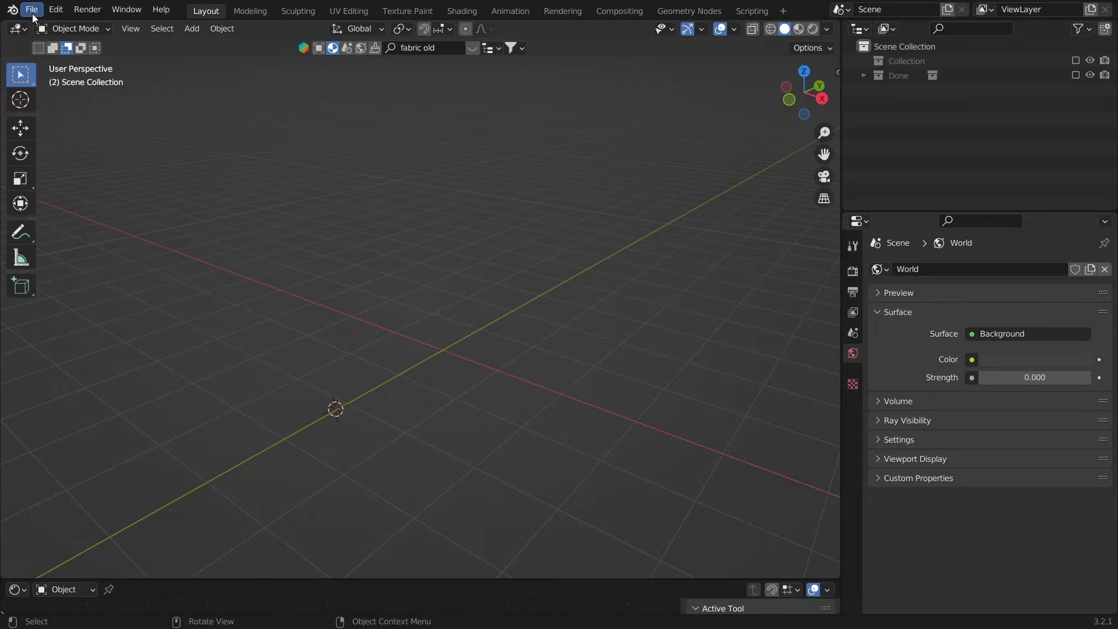
Frame the imported body mesh and inspect its transform values and dimensions.
scroll(484, 393, up, 4)
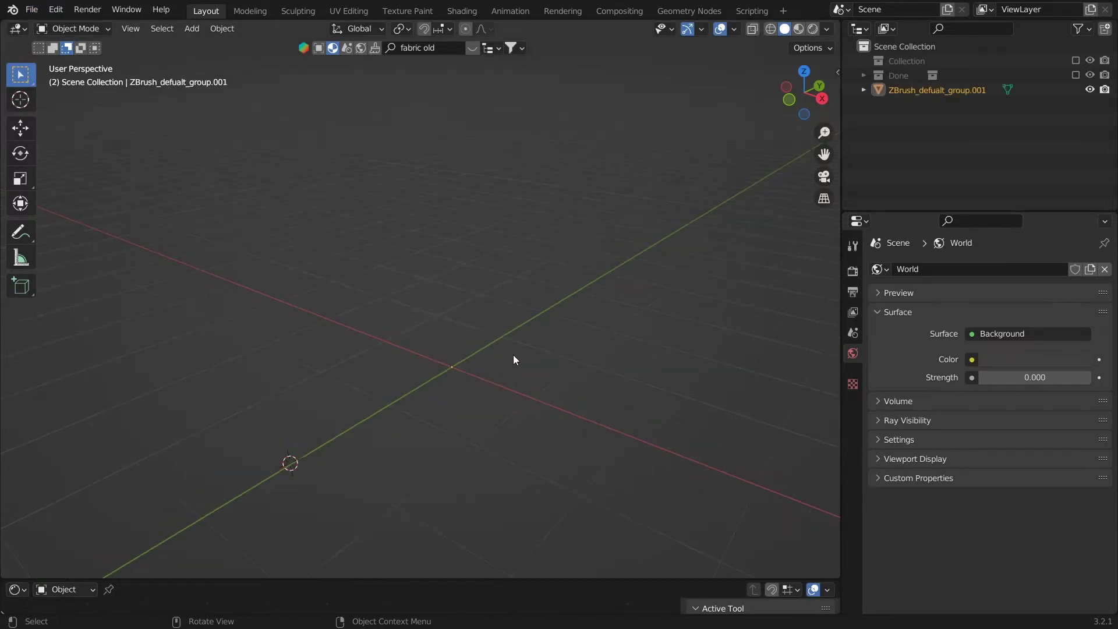
key(KP_Decimal)
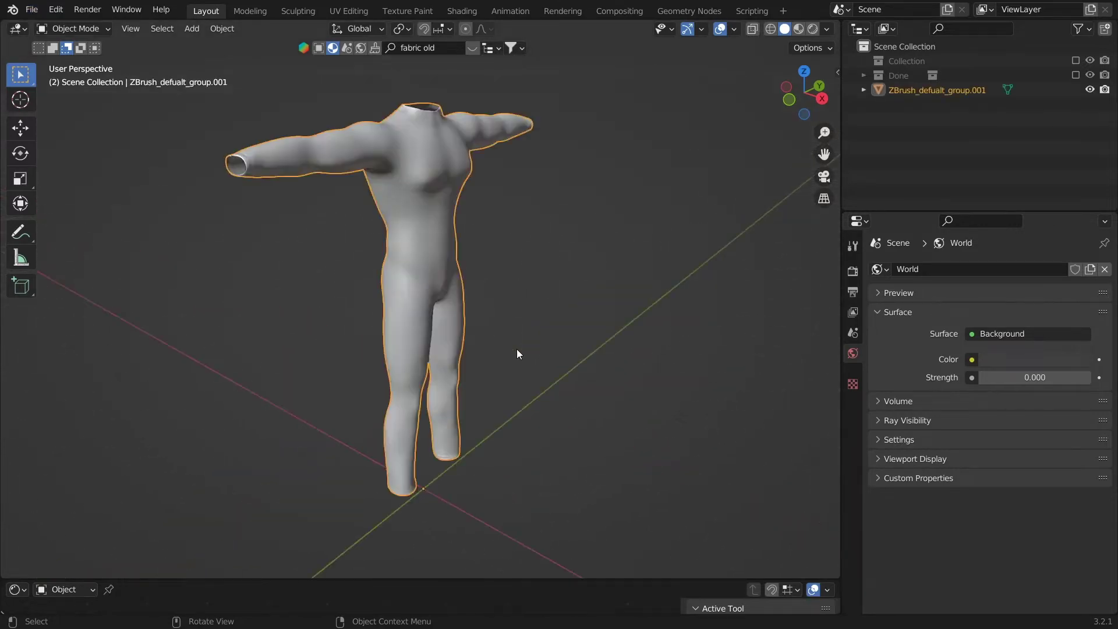
scroll(567, 274, down, 3)
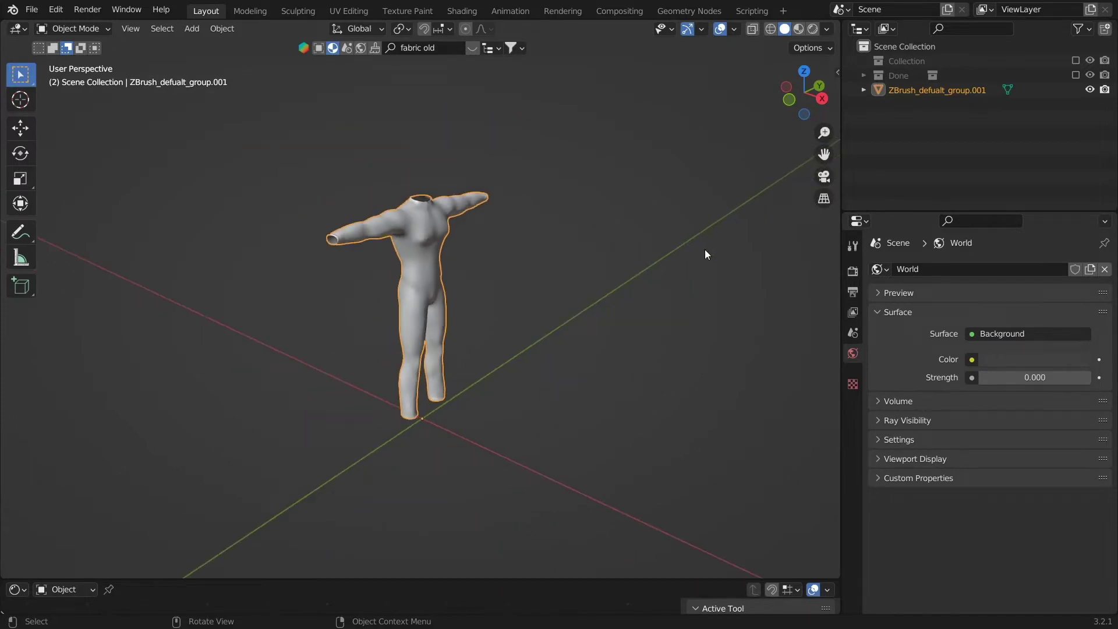
key(n)
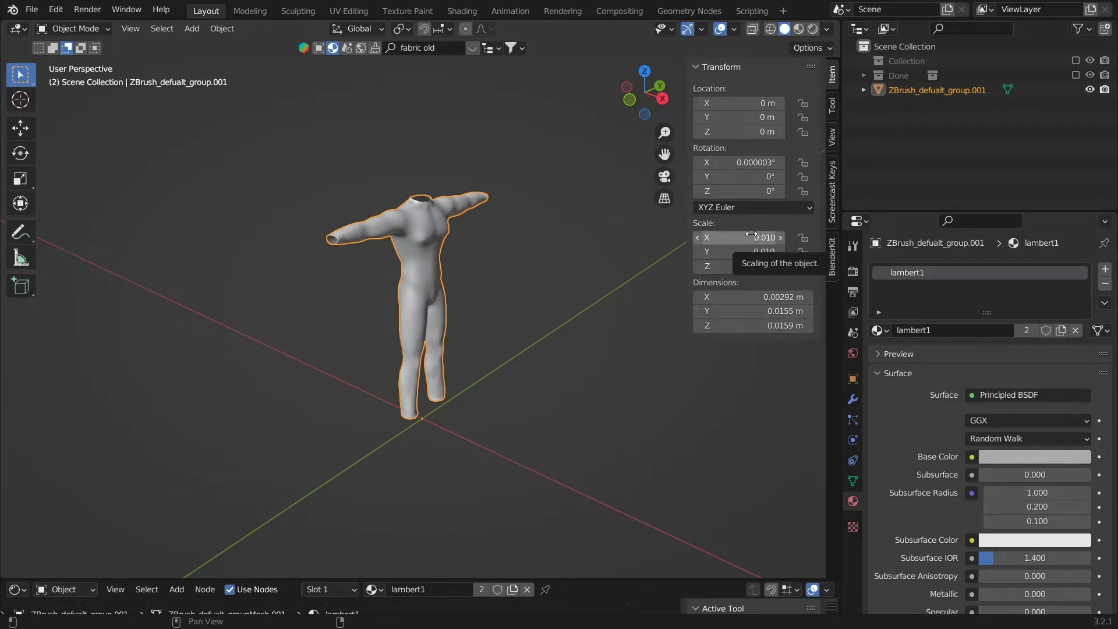
drag(752, 234, 751, 266)
key(Escape)
scroll(513, 221, down, 12)
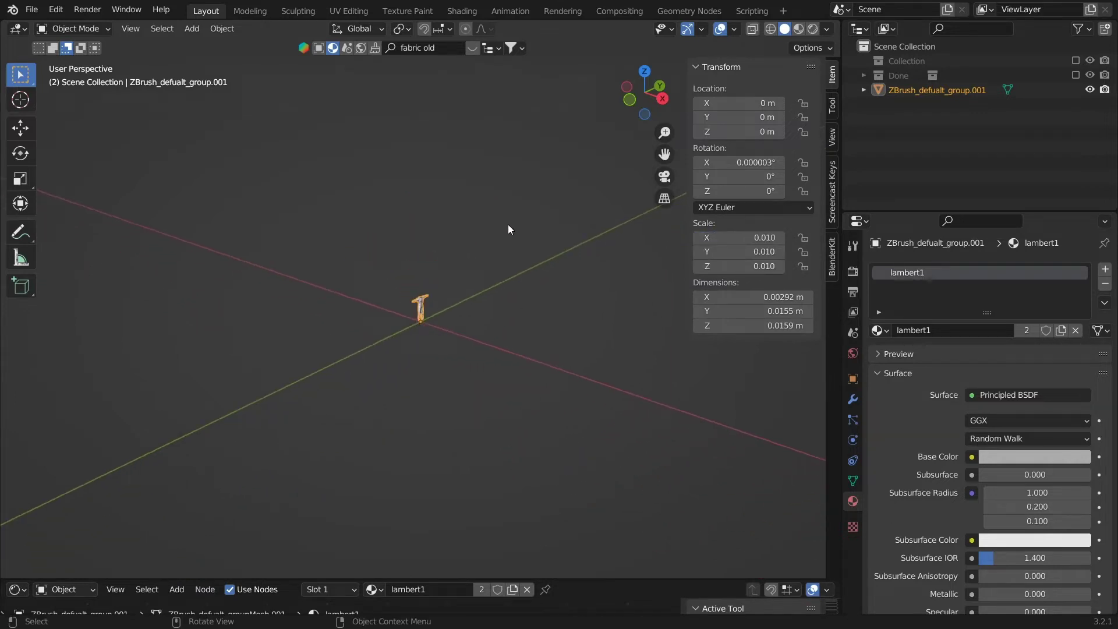
Scale the body mesh up uniformly until it is about 1.8 m tall.
key(s)
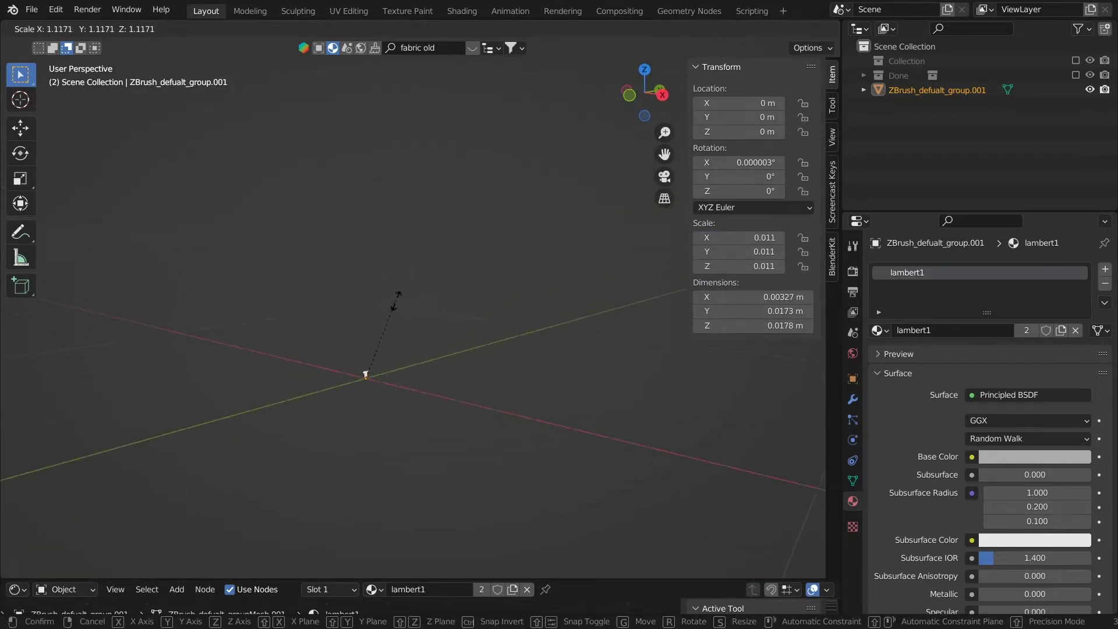
click(476, 182)
key(s)
click(499, 128)
key(s)
click(491, 132)
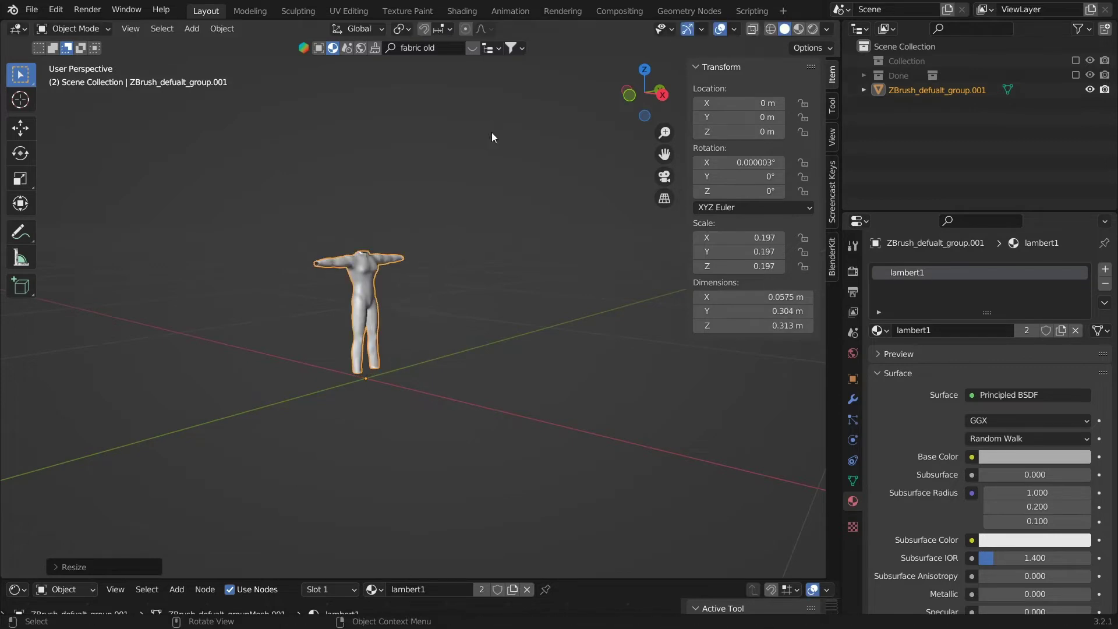
key(s)
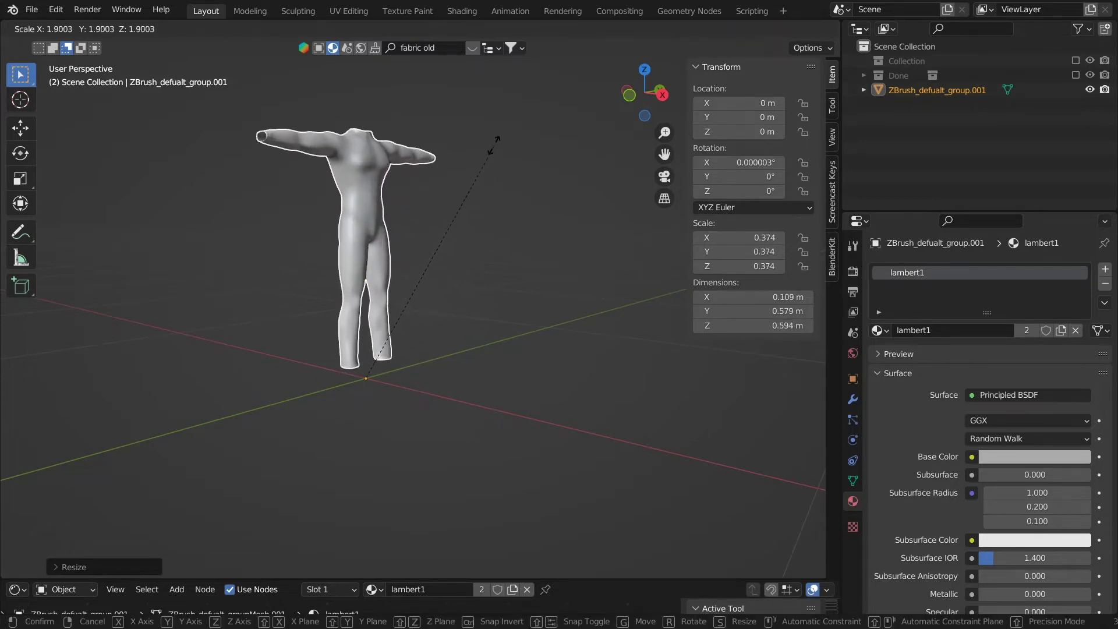
click(502, 104)
scroll(490, 182, down, 2)
scroll(490, 186, down, 5)
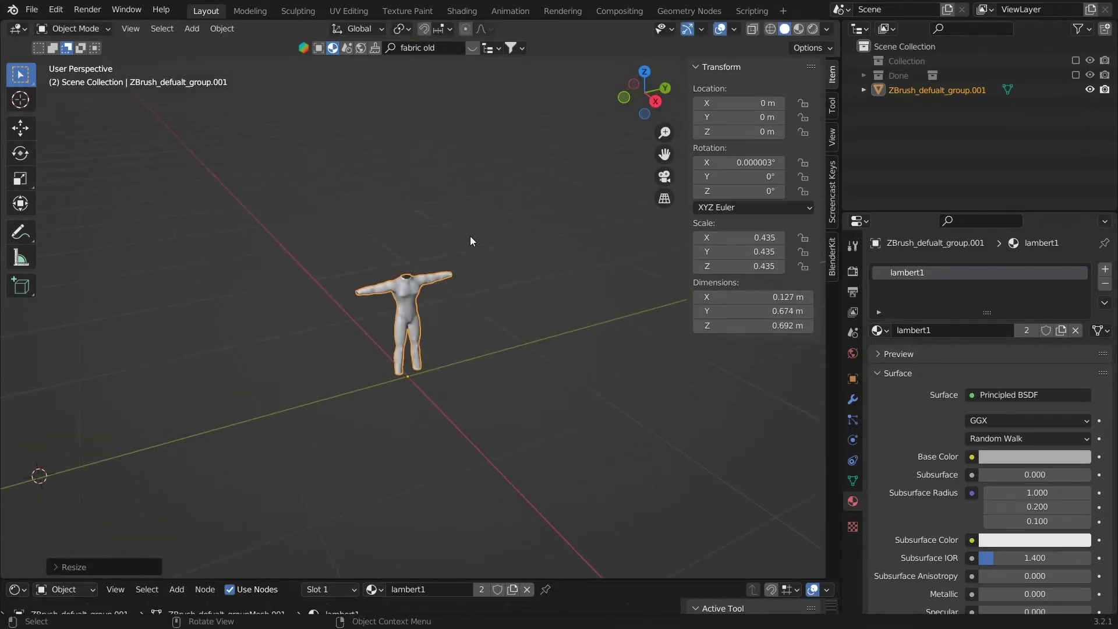
mouse_move(470, 235)
middle_down()
mouse_move(430, 276)
mouse_move(455, 252)
middle_up()
key(s)
click(483, 216)
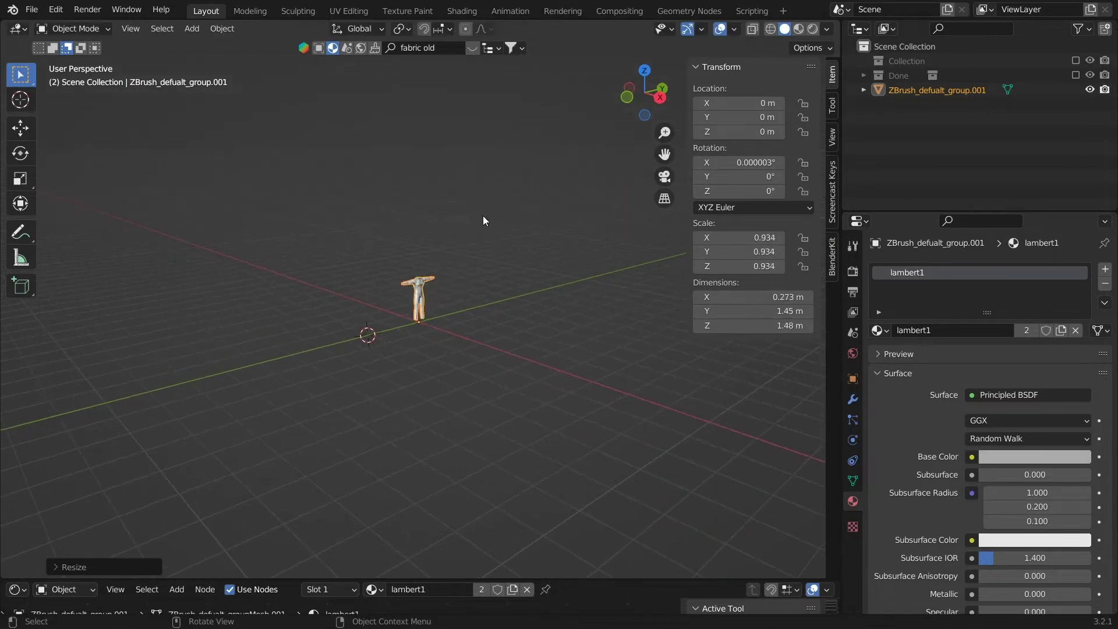
key(s)
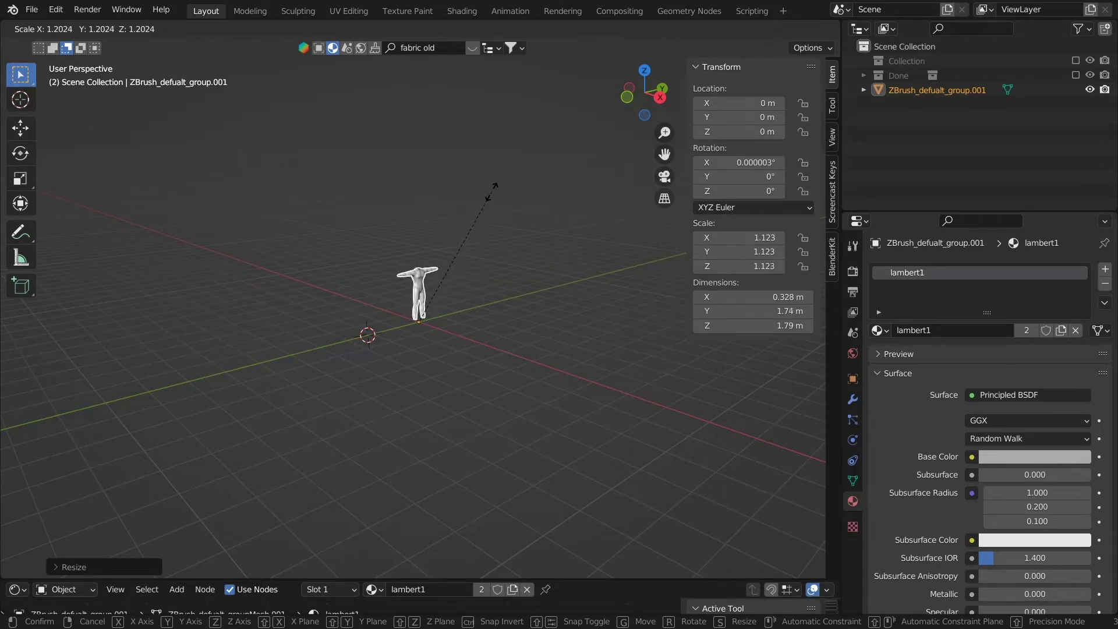
click(491, 191)
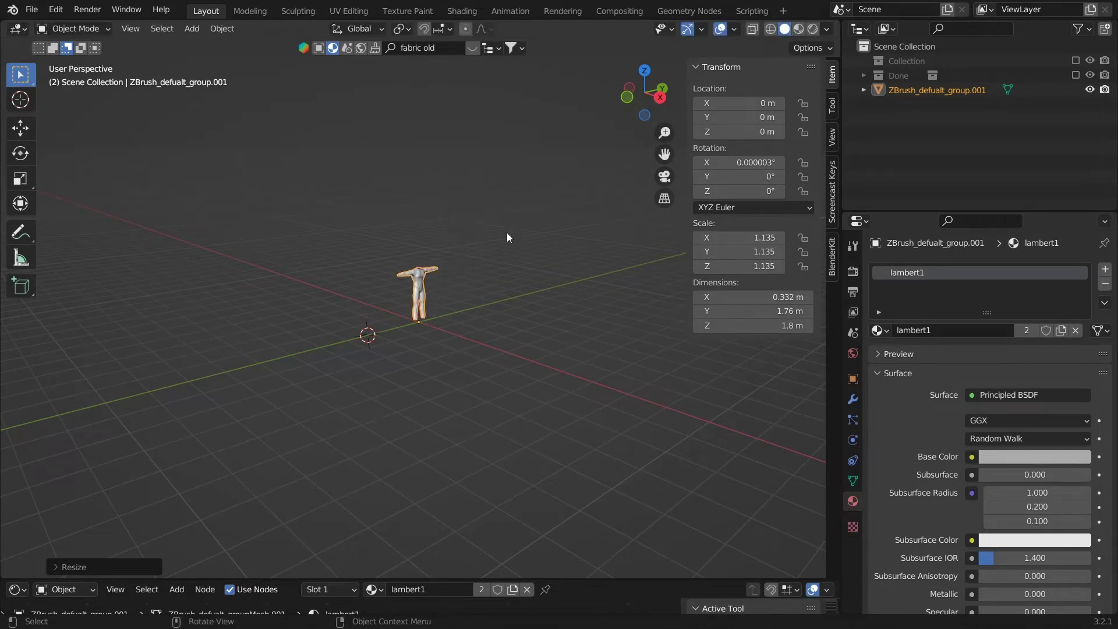
Apply the scale of the resized body mesh.
scroll(504, 247, up, 4)
middle_drag(499, 263, 457, 292)
scroll(489, 285, up, 1)
scroll(489, 280, up, 4)
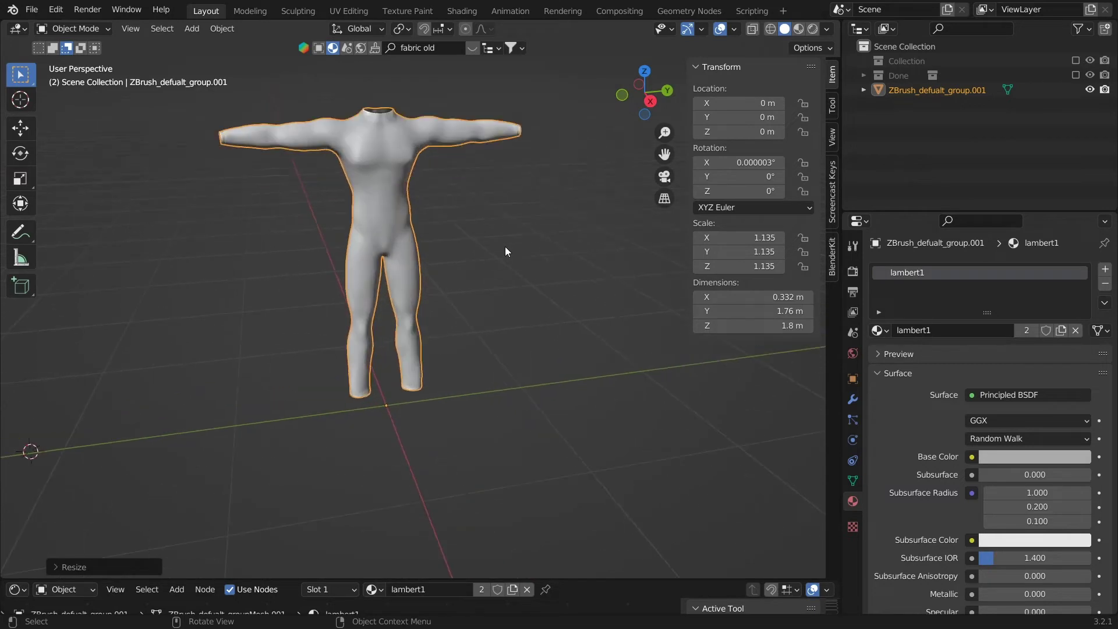
middle_drag(505, 247, 453, 323)
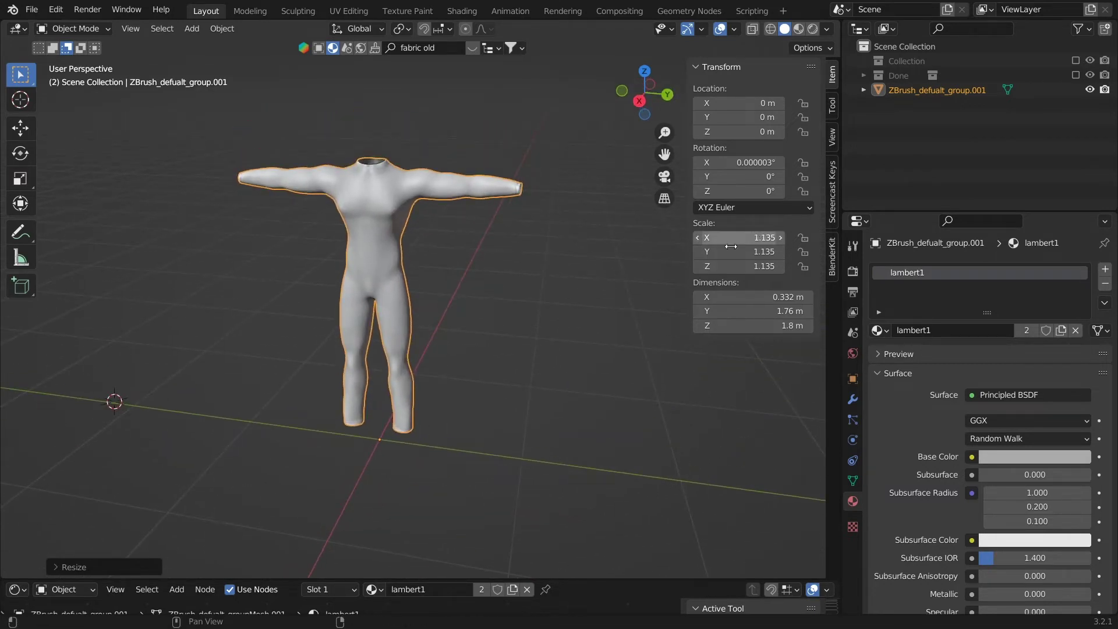
key(ctrl+a)
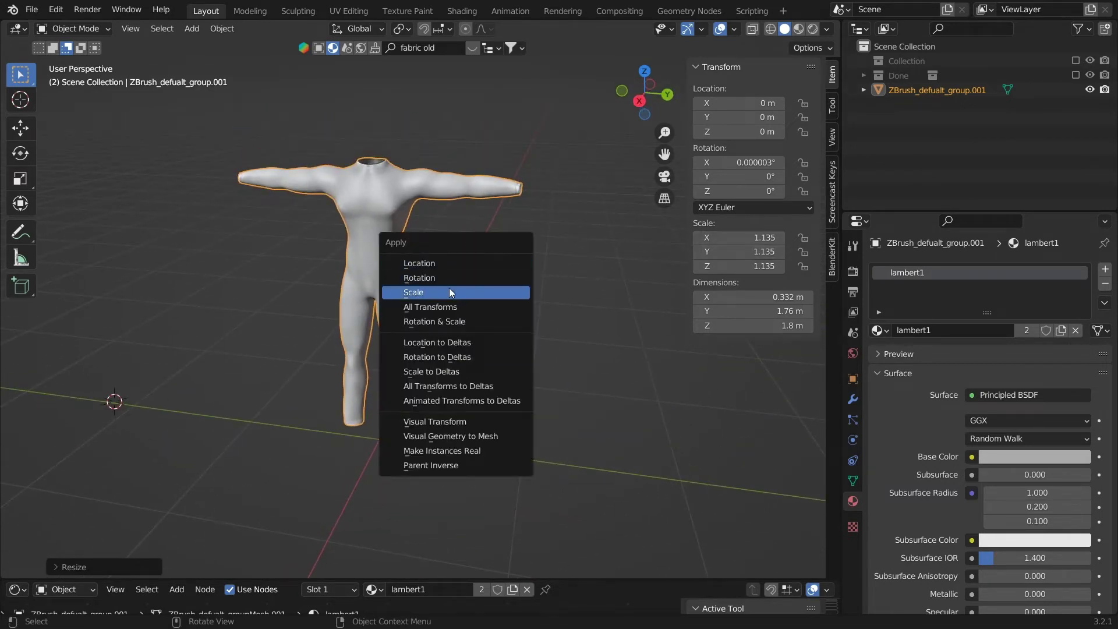
click(449, 288)
scroll(489, 285, up, 1)
shift+middle_drag(509, 274, 525, 212)
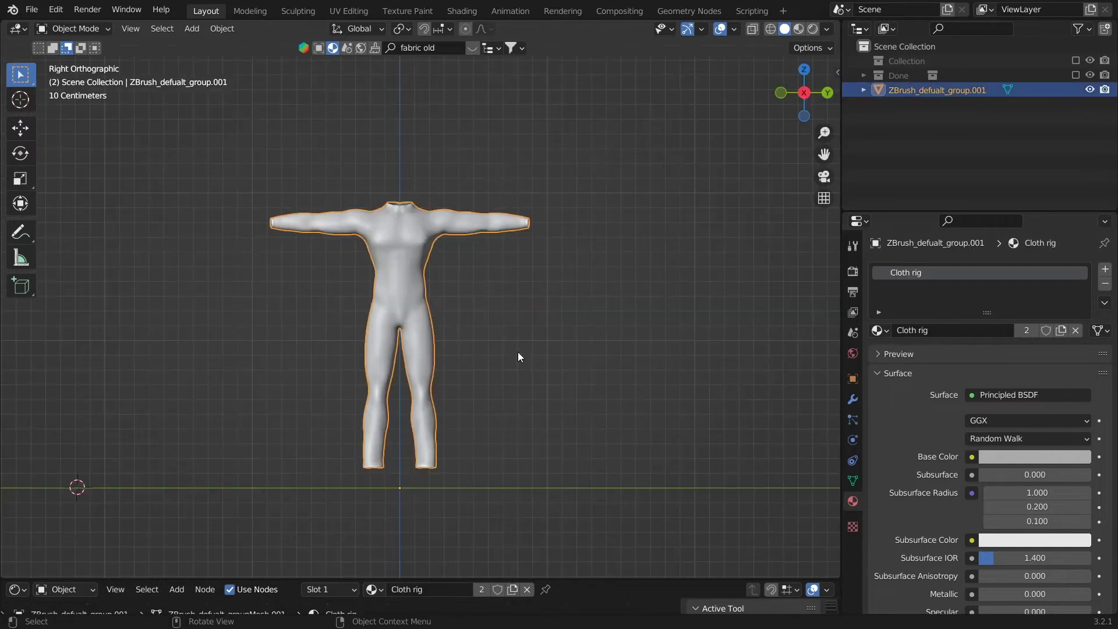
Search the add-on preferences for rigify and check that the Rigging: Rigify add-on is enabled.
key(shift+a)
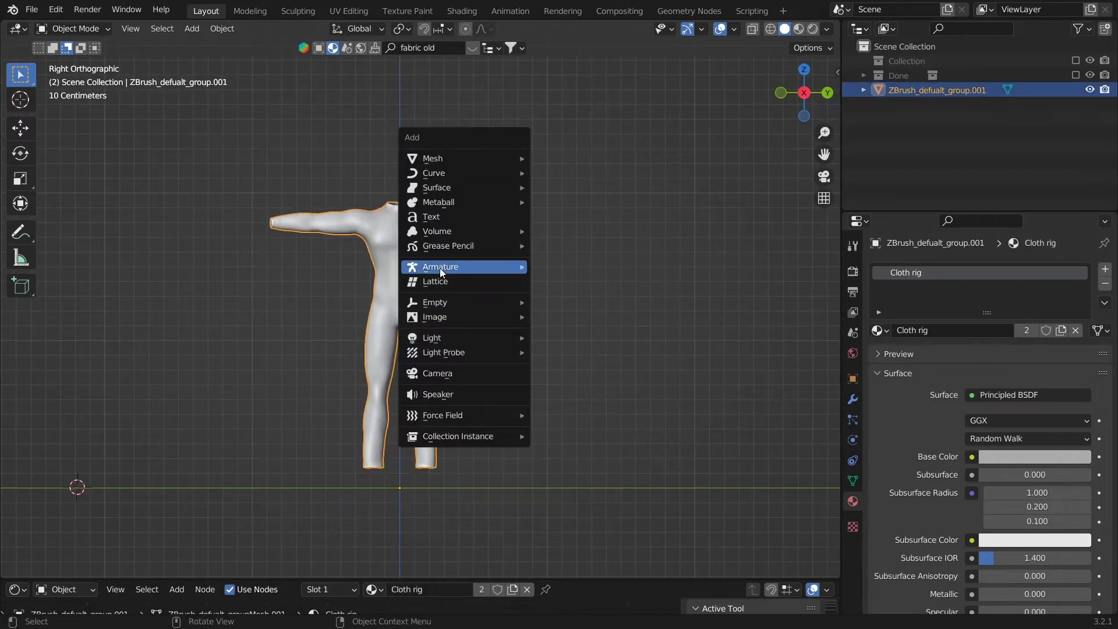
mouse_move(441, 272)
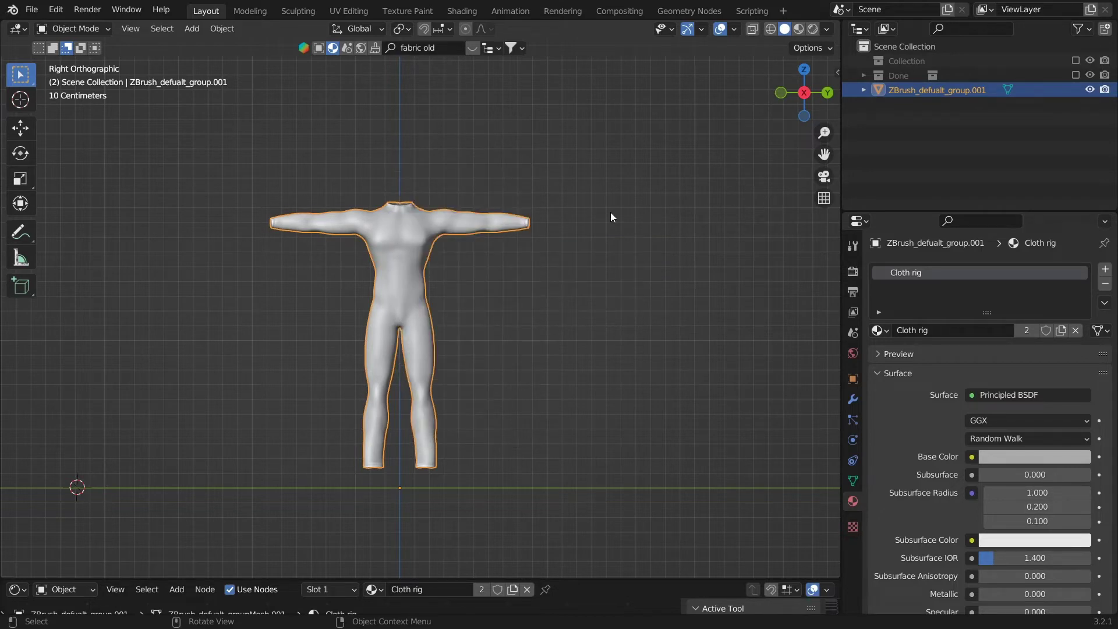
click(56, 9)
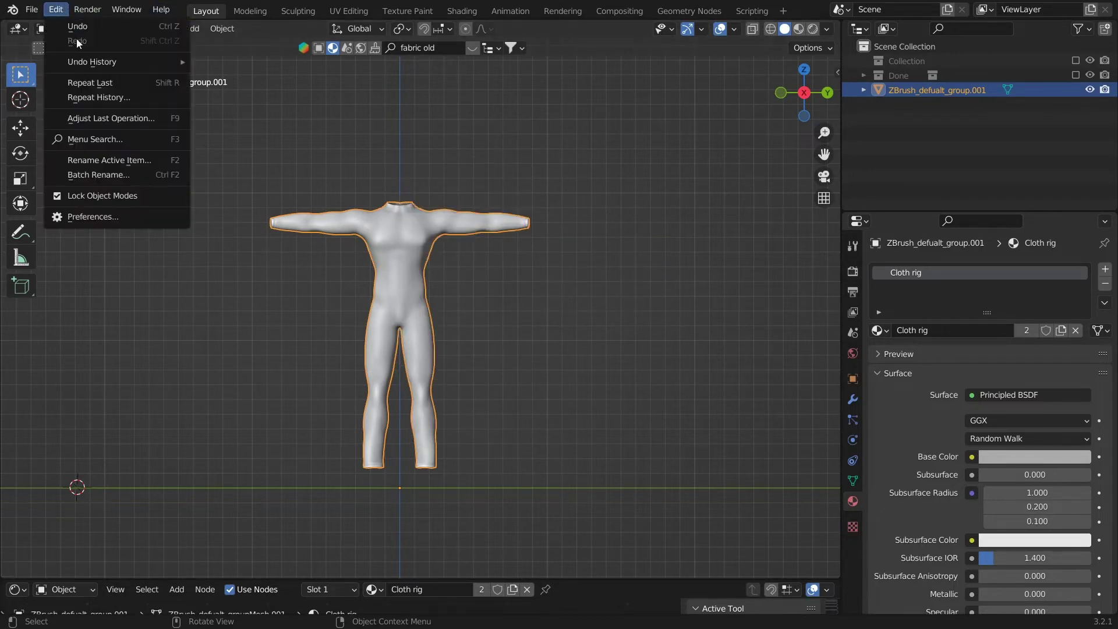
click(123, 217)
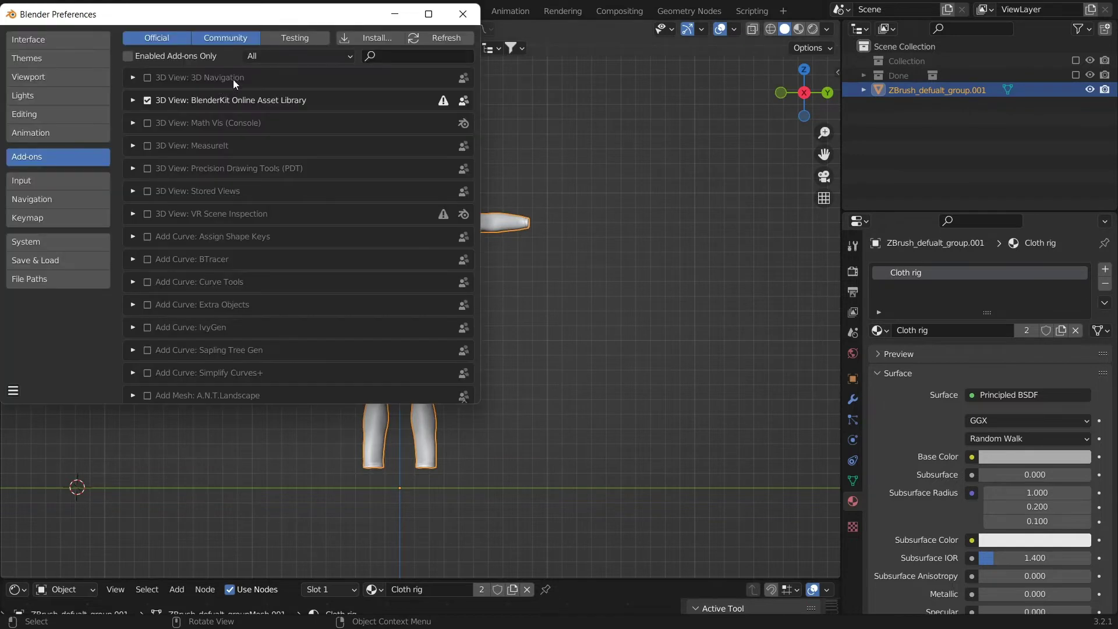
click(399, 56)
text(rigify)
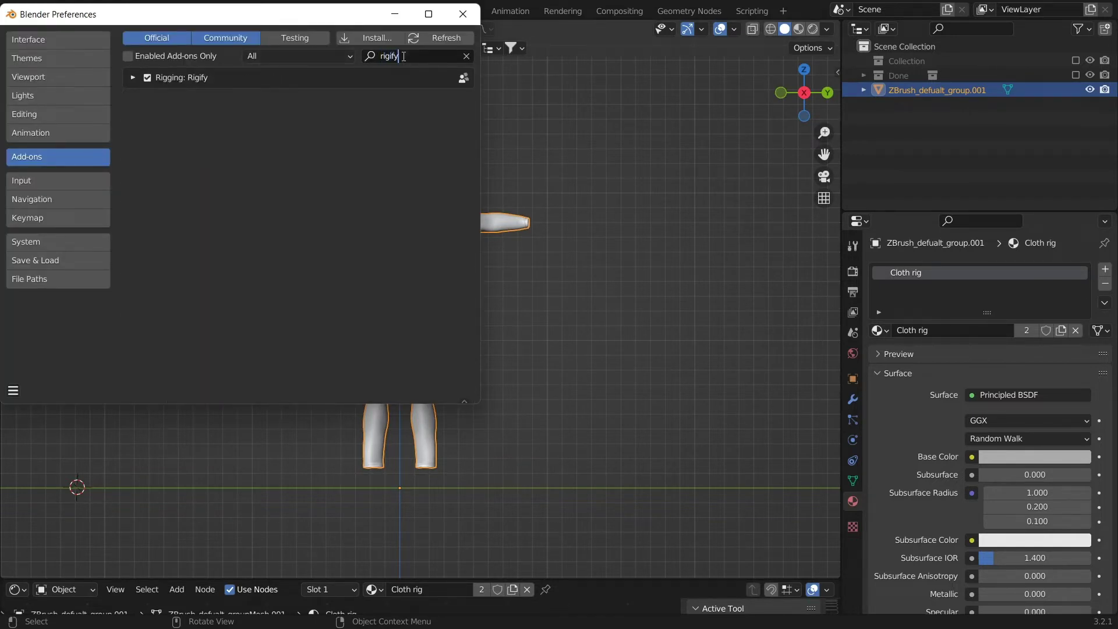
click(133, 77)
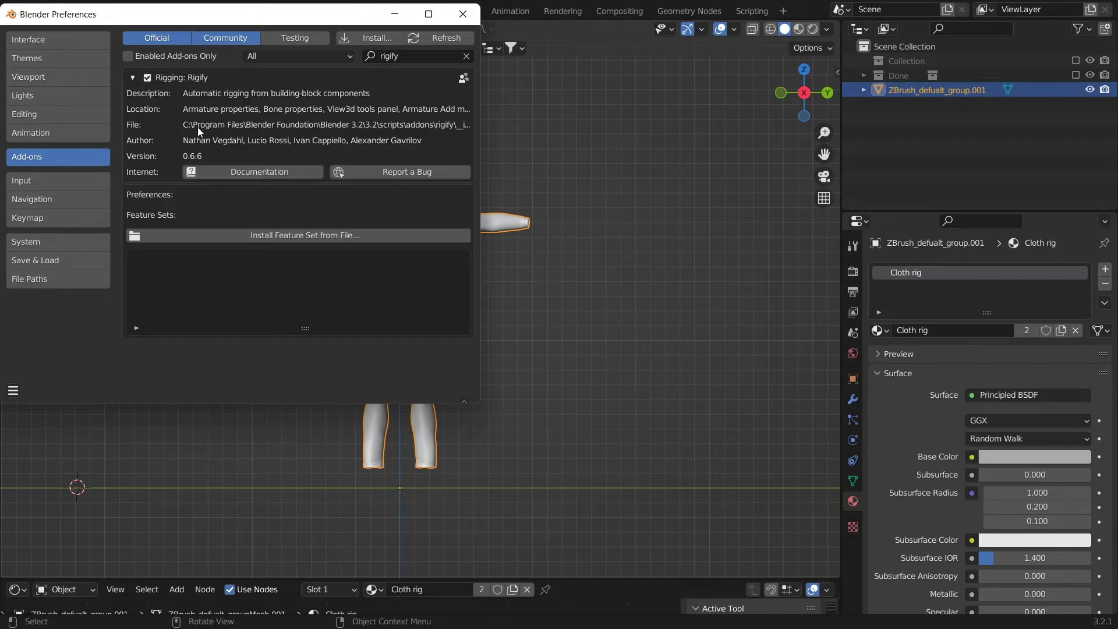
click(461, 14)
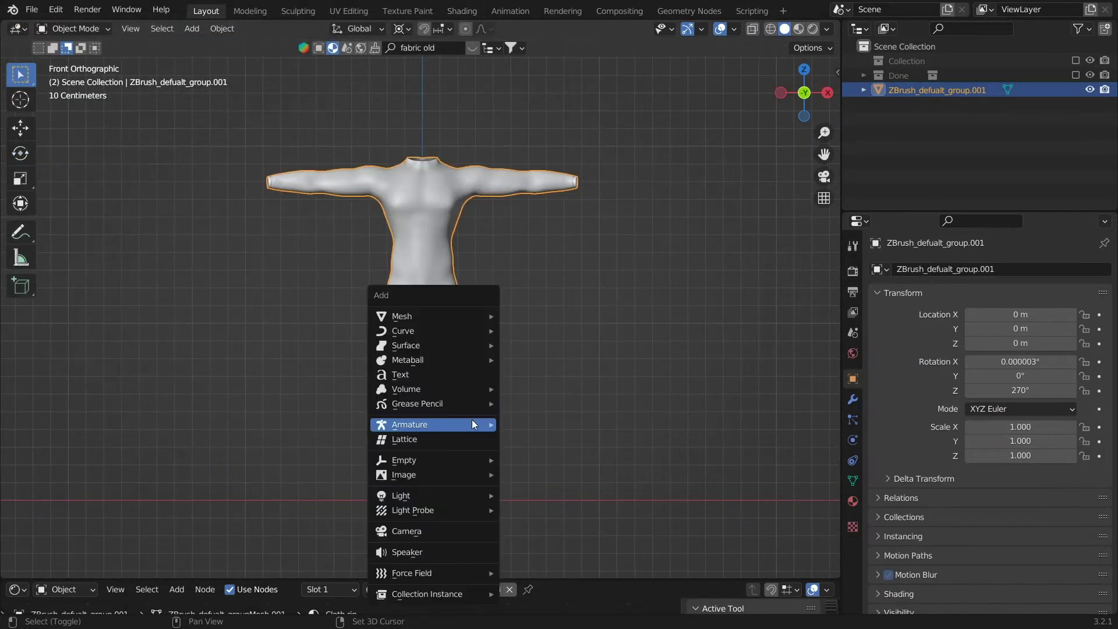
Add a Human (Meta-Rig) armature to the scene at the body mesh.
mouse_move(441, 420)
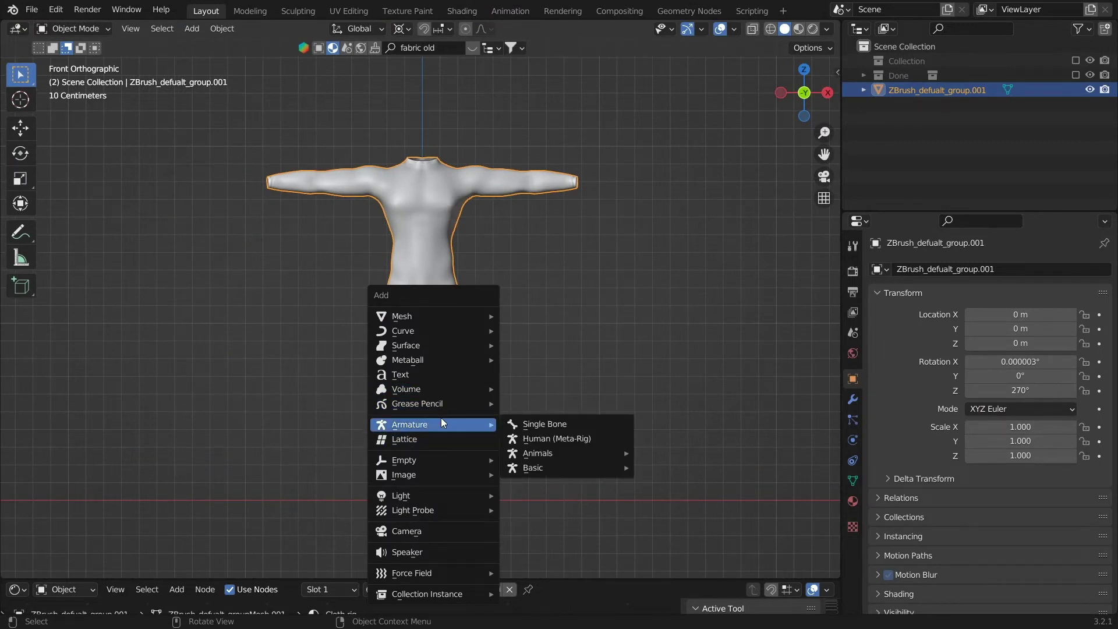
click(544, 442)
scroll(553, 327, up, 4)
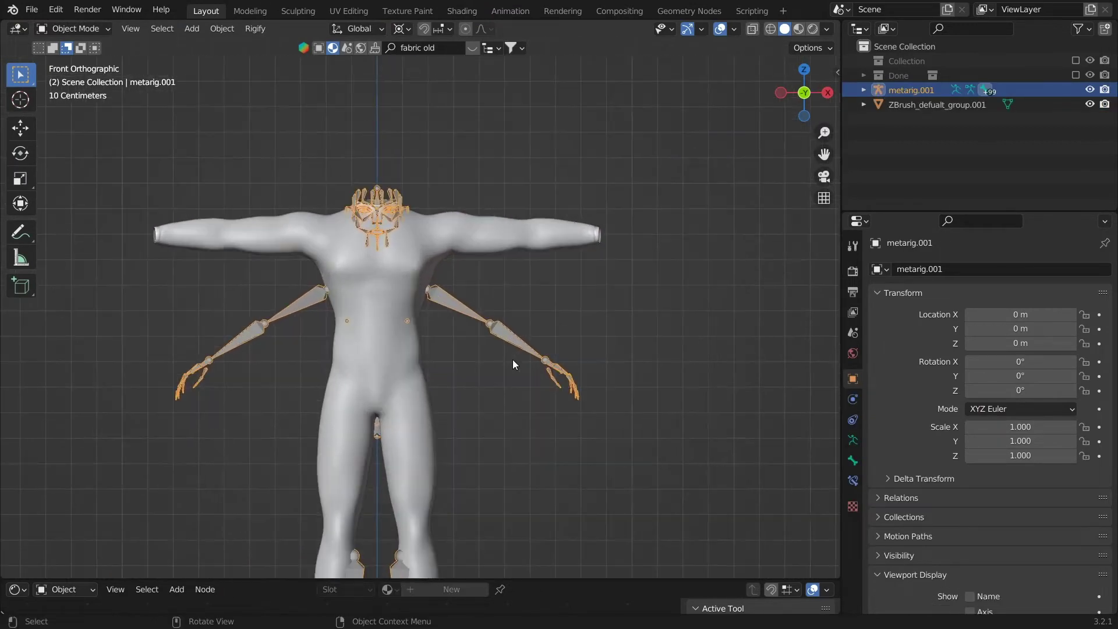
scroll(453, 350, down, 4)
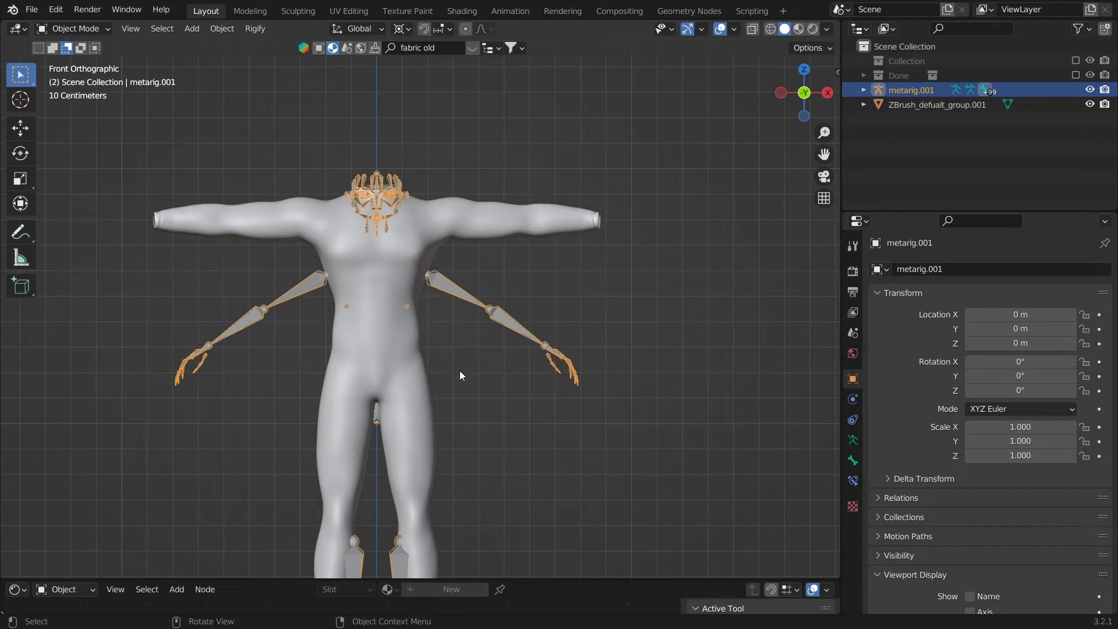
In Edit Mode, raise all metarig bones along Z until the face bones sit above the mesh's neck.
key(Tab)
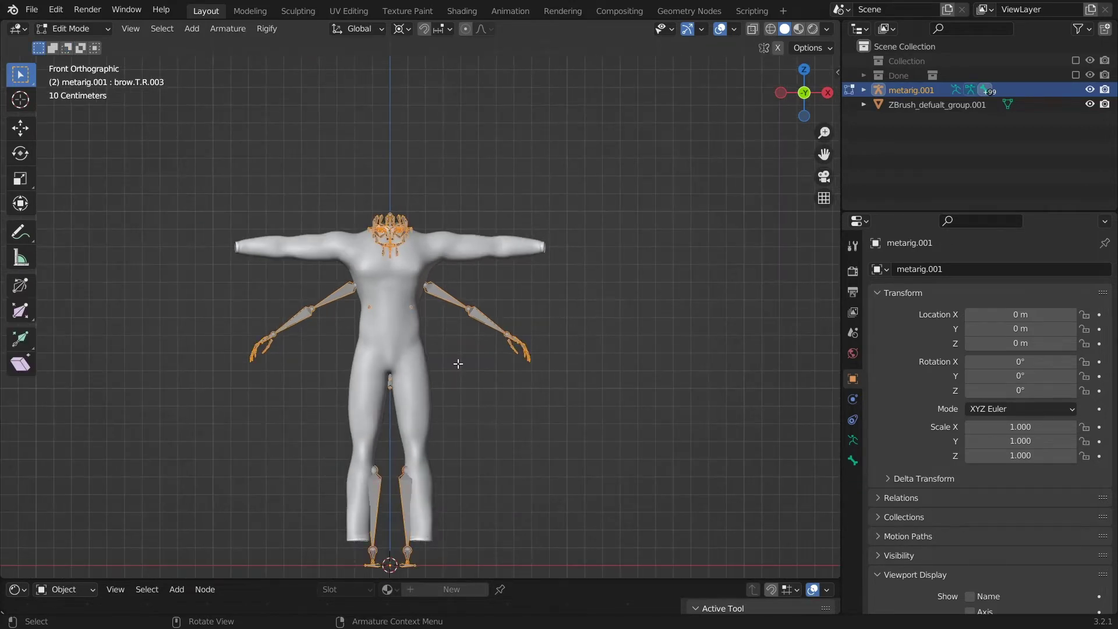
key(g)
key(z)
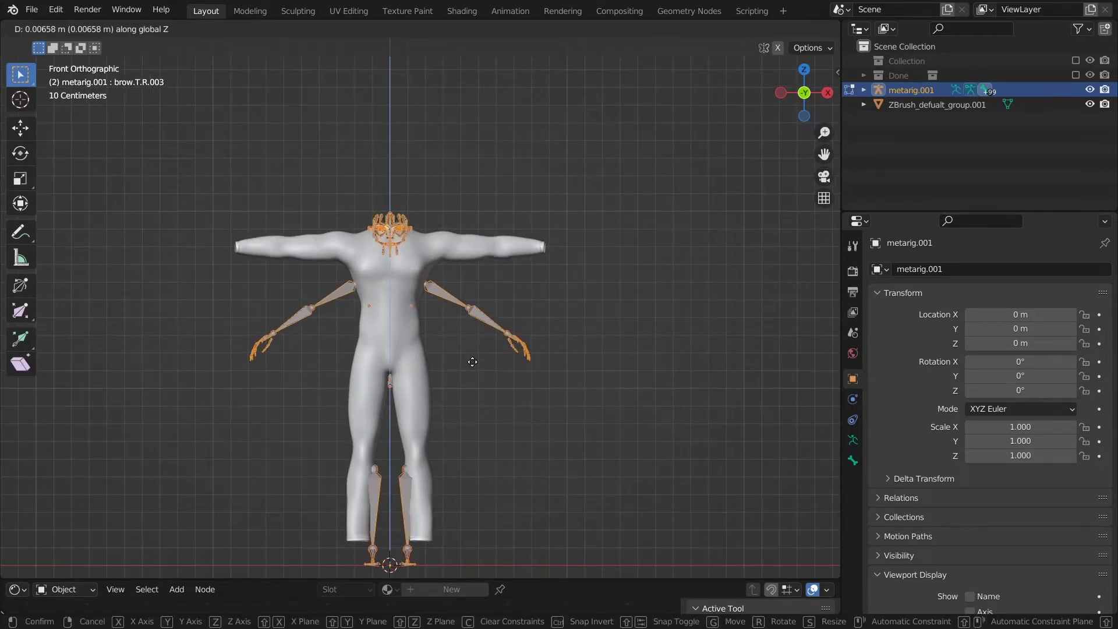
click(467, 322)
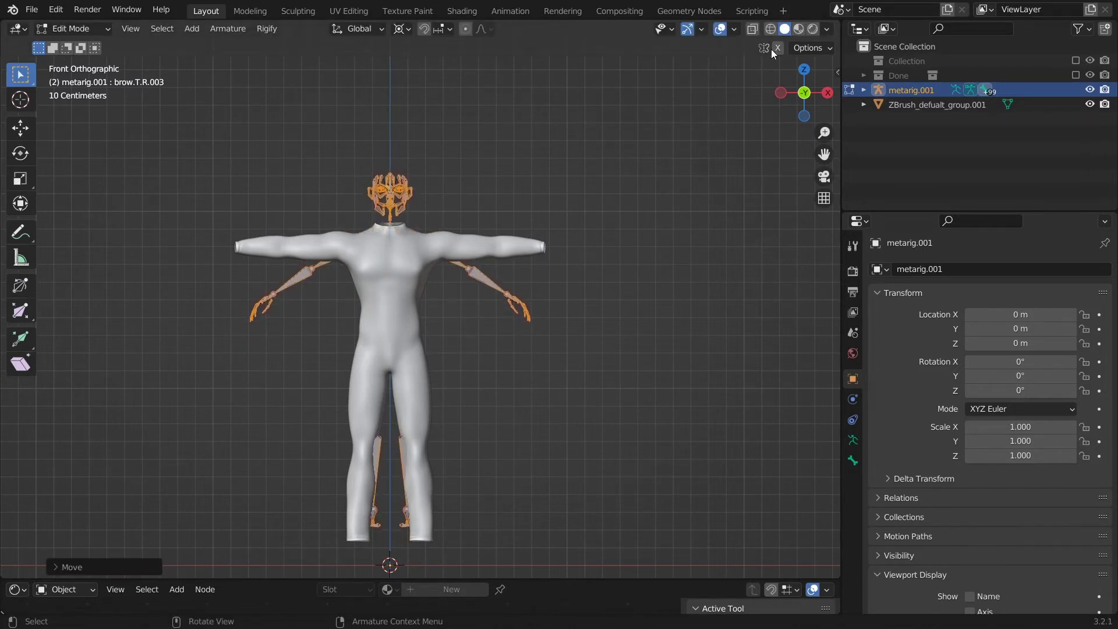
Turn on X-axis mirroring for bone editing and display the metarig in front of the mesh.
click(776, 48)
click(479, 270)
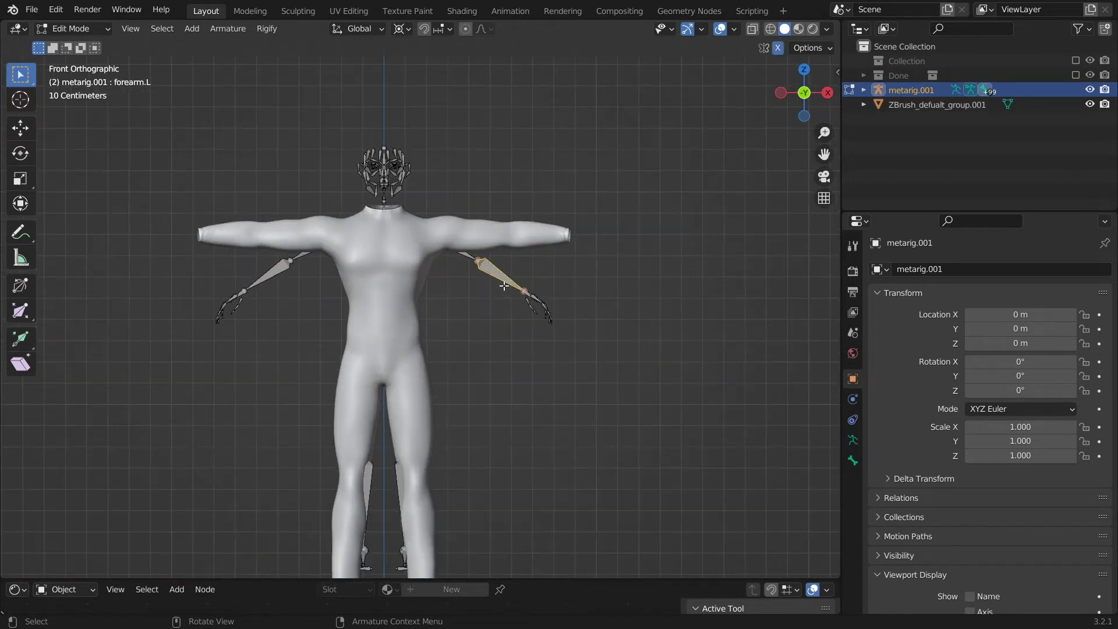
scroll(506, 285, up, 4)
scroll(875, 393, down, 3)
click(969, 545)
Rotate the left arm and hand bones about a 3D cursor placed at the shoulder to follow the mesh's outstretched arm.
key(a)
scroll(516, 330, up, 2)
shift+middle_drag(517, 330, 432, 471)
shift+click(396, 294)
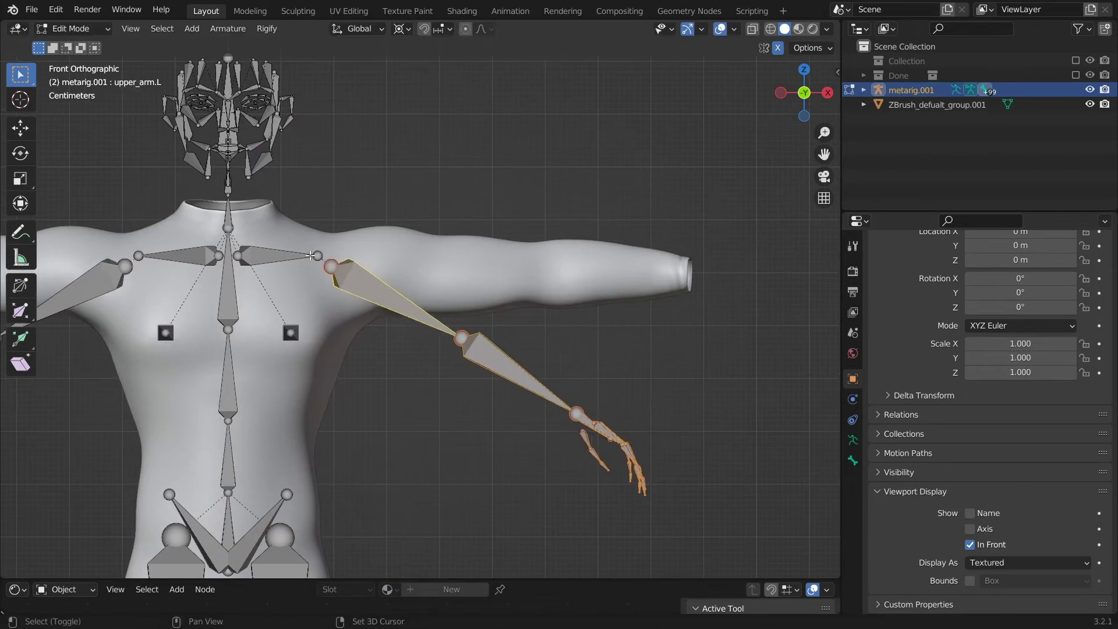
shift+right_click(325, 262)
key(r)
click(598, 229)
Move the left forearm and hand bones outward about 0.11 m so the elbow joint lines up with the mesh.
click(553, 262)
drag(733, 343, 614, 244)
shift+click(533, 271)
key(g)
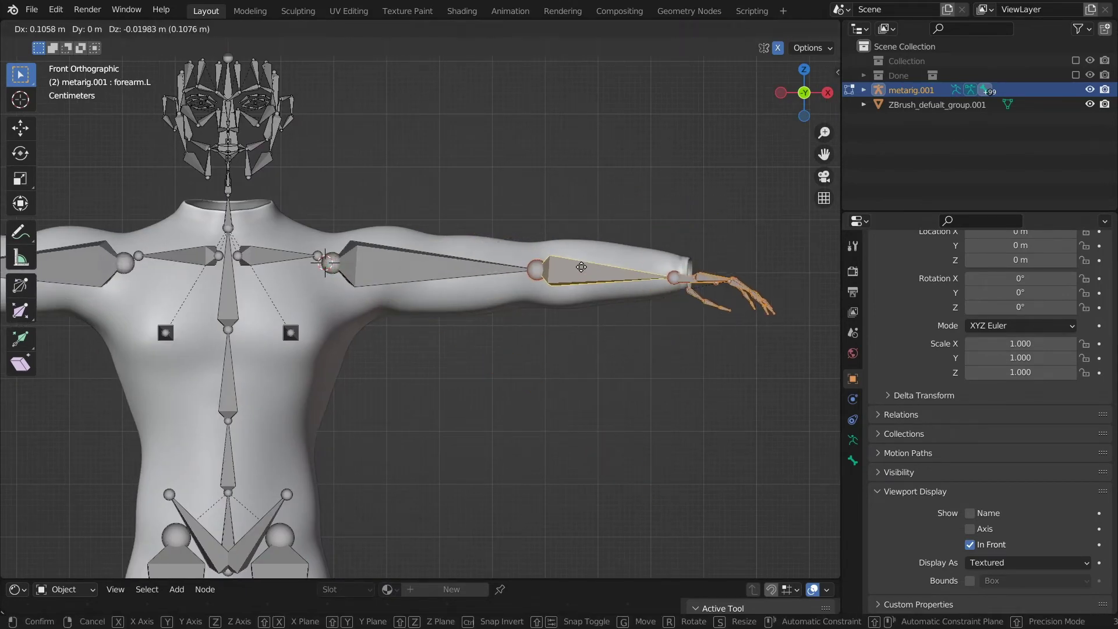
click(581, 270)
From the top view, reposition the left forearm and hand bones to run through the middle of the mesh's arm.
scroll(541, 331, down, 2)
key(KP_7)
shift+middle_drag(540, 331, 662, 299)
scroll(719, 354, up, 3)
shift+middle_drag(719, 354, 609, 303)
key(g)
click(605, 331)
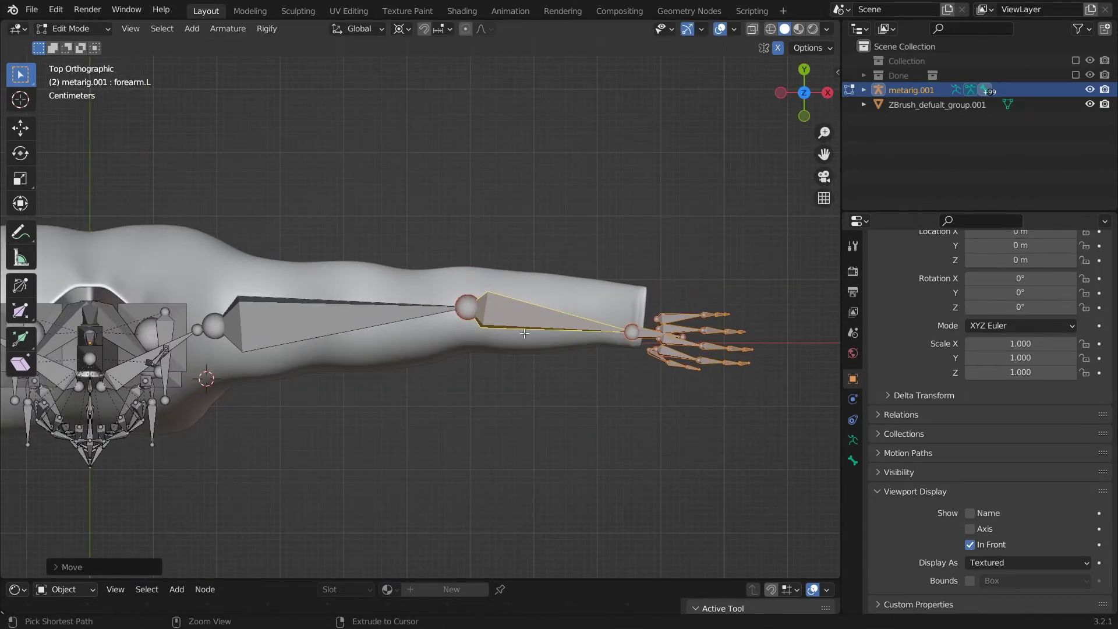
scroll(692, 333, up, 3)
shift+middle_drag(693, 333, 195, 220)
key(g)
click(632, 338)
From the front view, rotate the left leg bones outward about a 3D cursor at the hip and move them about 0.13 m down.
scroll(195, 219, down, 4)
key(KP_1)
shift+middle_drag(497, 349, 497, 205)
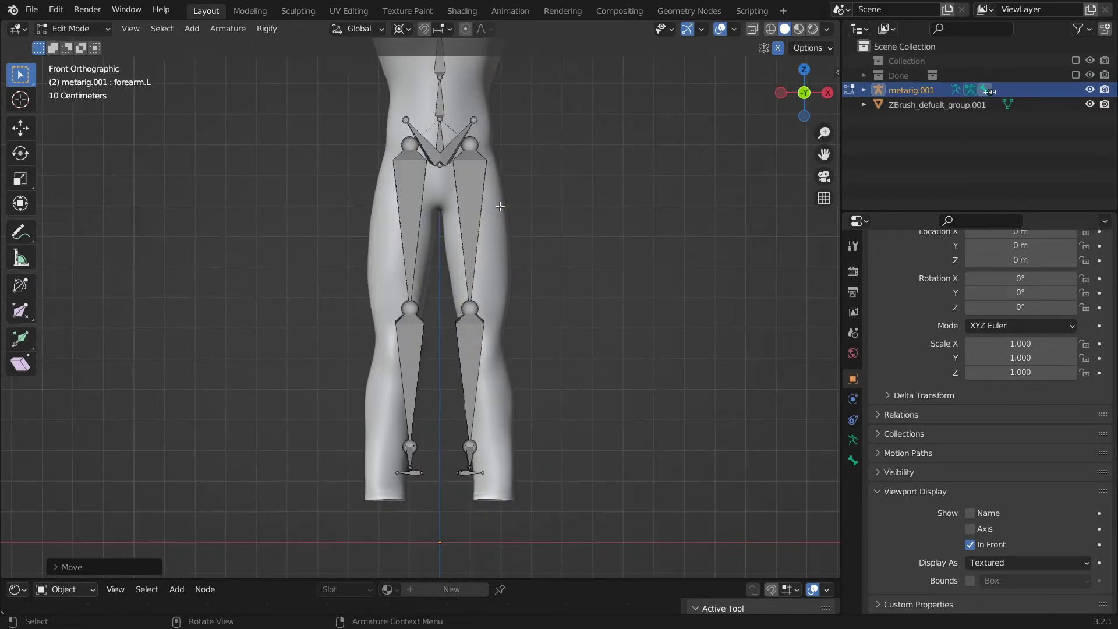
click(486, 204)
shift+drag(607, 527, 402, 280)
key(r)
shift+middle_drag(527, 192, 496, 244)
click(588, 245)
key(g)
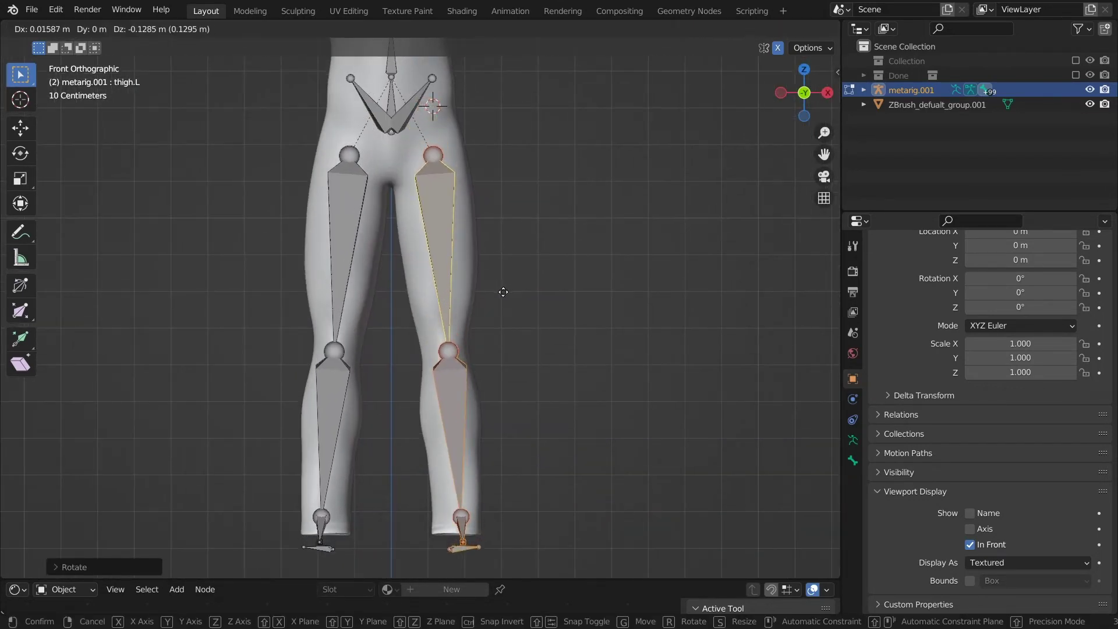
click(502, 288)
Inspect how the metarig's bones fit the mesh from the side and in perspective, and return to Object Mode.
click(827, 95)
scroll(491, 272, up, 1)
shift+middle_drag(568, 391, 495, 507)
scroll(492, 272, down, 4)
middle_drag(495, 349, 593, 332)
scroll(544, 237, up, 4)
middle_drag(408, 233, 442, 233)
shift+middle_drag(786, 343, 396, 317)
scroll(419, 314, up, 2)
drag(561, 407, 526, 353)
drag(531, 437, 579, 408)
scroll(579, 408, down, 3)
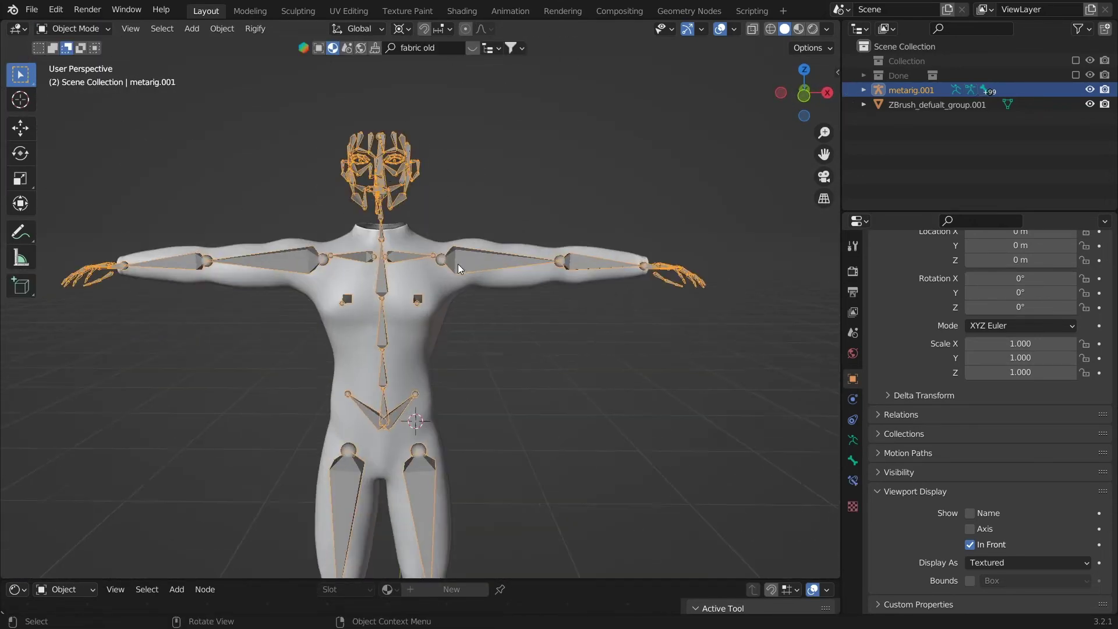
Open the metarig's armature settings and generate the Rigify control rig from it.
click(853, 461)
click(852, 440)
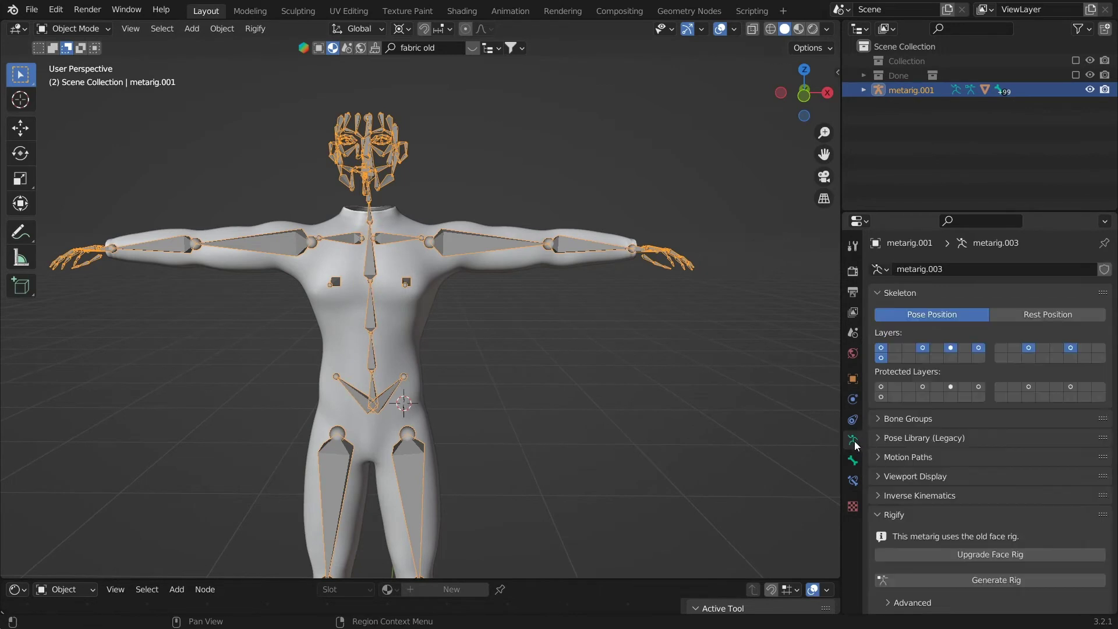
scroll(973, 443, down, 3)
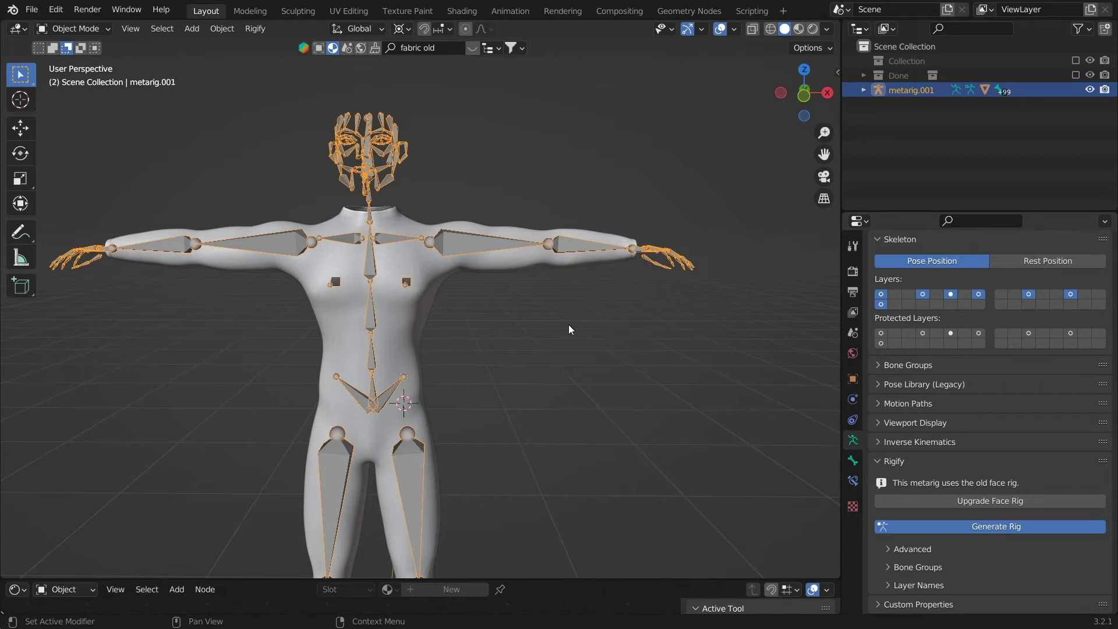
scroll(568, 326, up, 3)
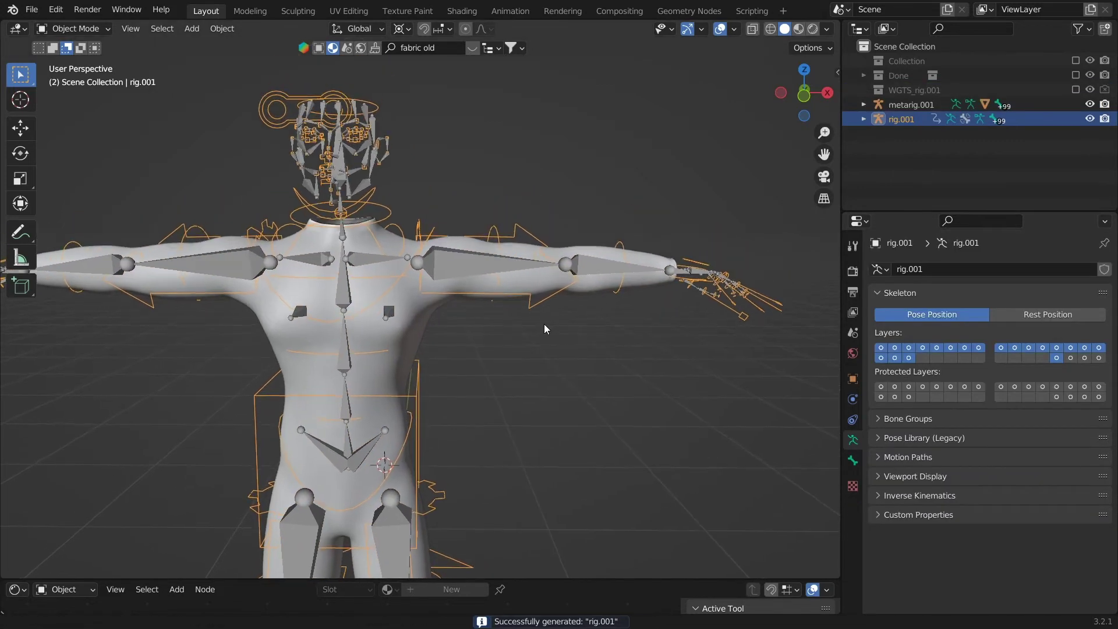
Parent the body mesh to the generated control rig in place of the metarig.
click(565, 359)
click(510, 267)
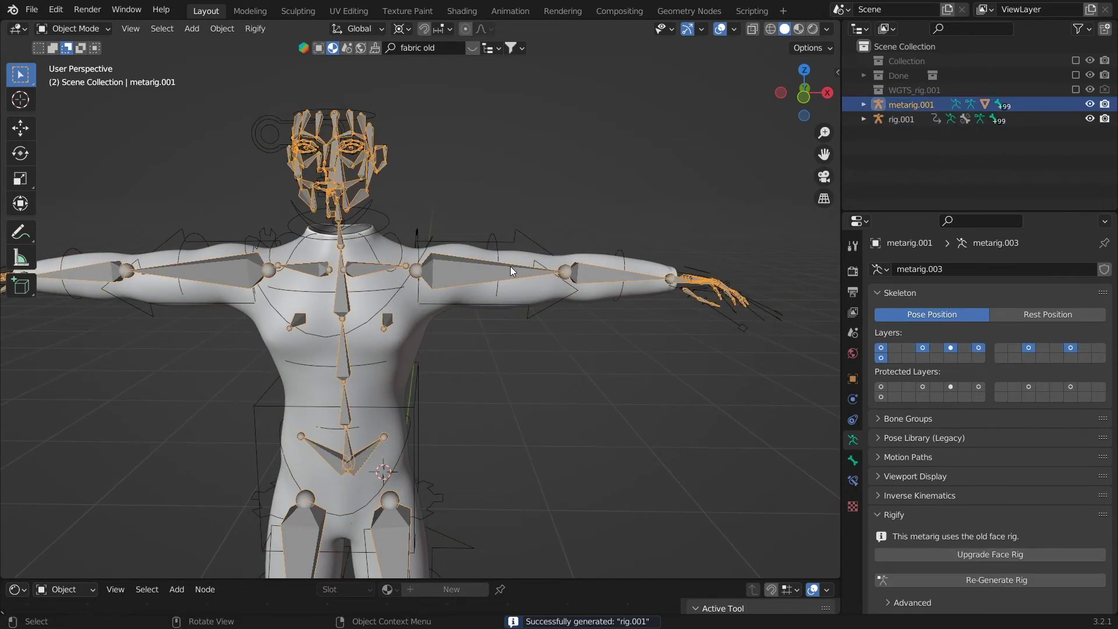
click(489, 293)
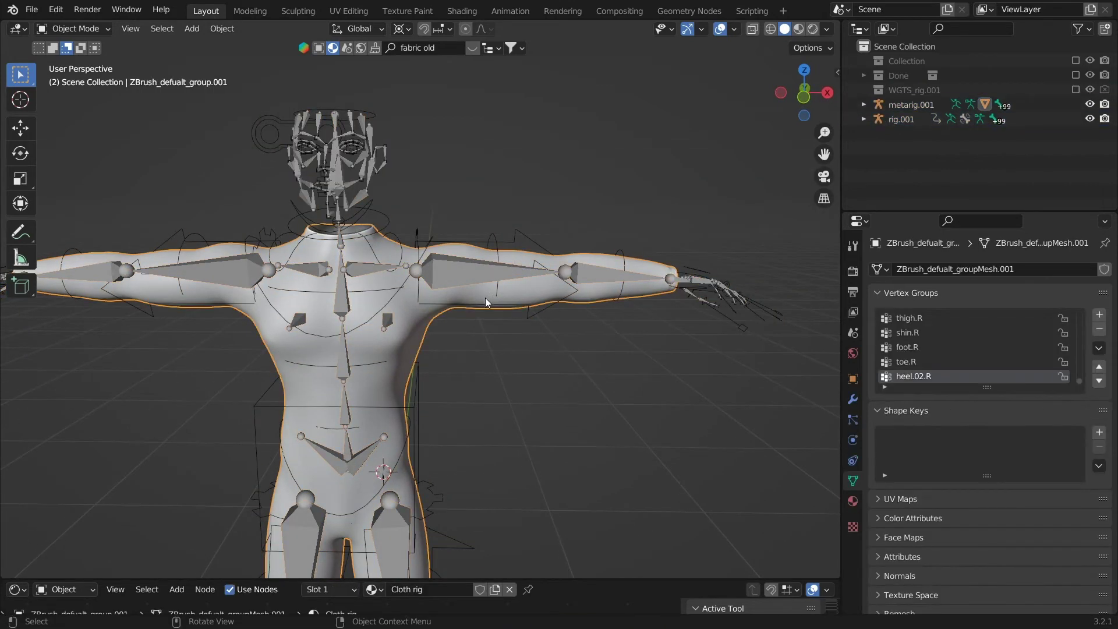
click(523, 233)
key(ctrl+p)
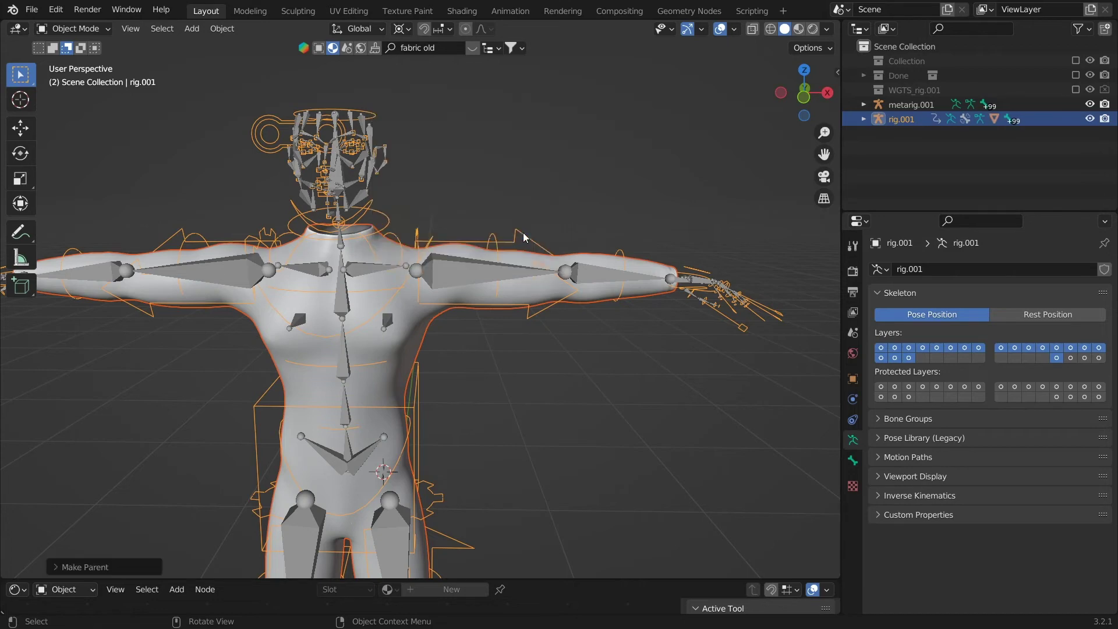
Hide the metarig and put the generated control rig into Pose Mode.
click(508, 264)
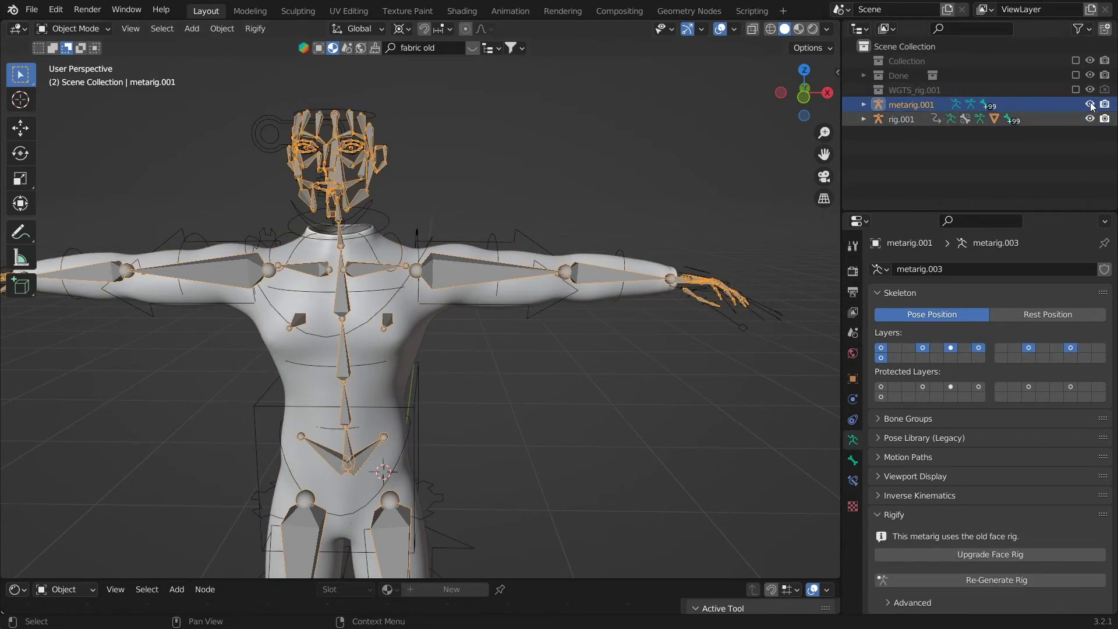
key(h)
click(520, 239)
key(ctrl+Tab)
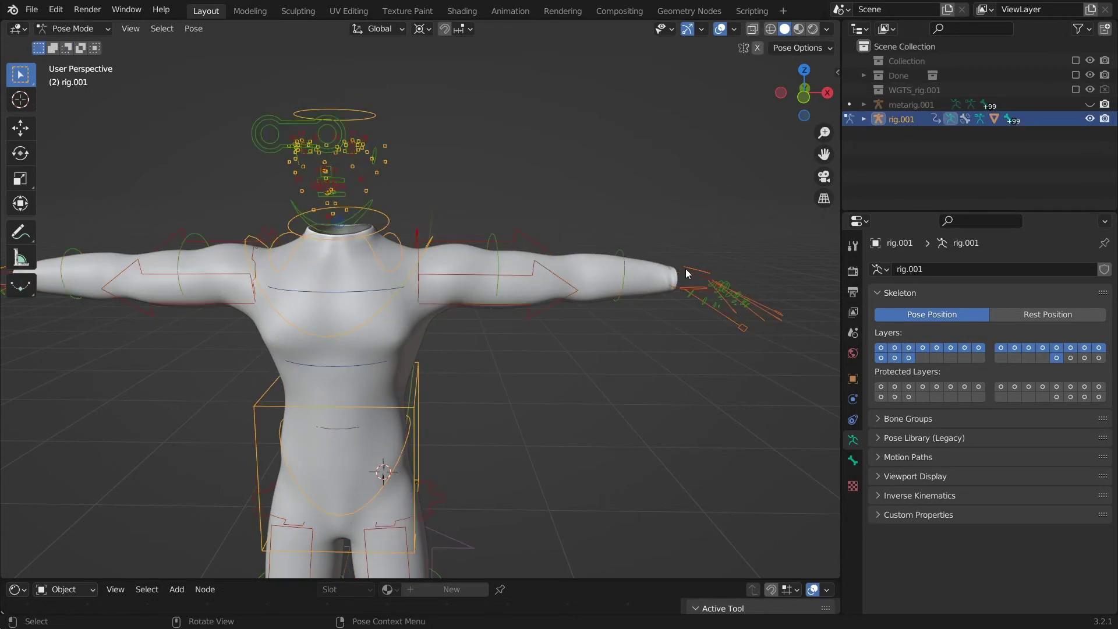
Try moving the left hand's IK control inward to test how the arm mesh bends, cancelling each move.
click(695, 275)
key(g)
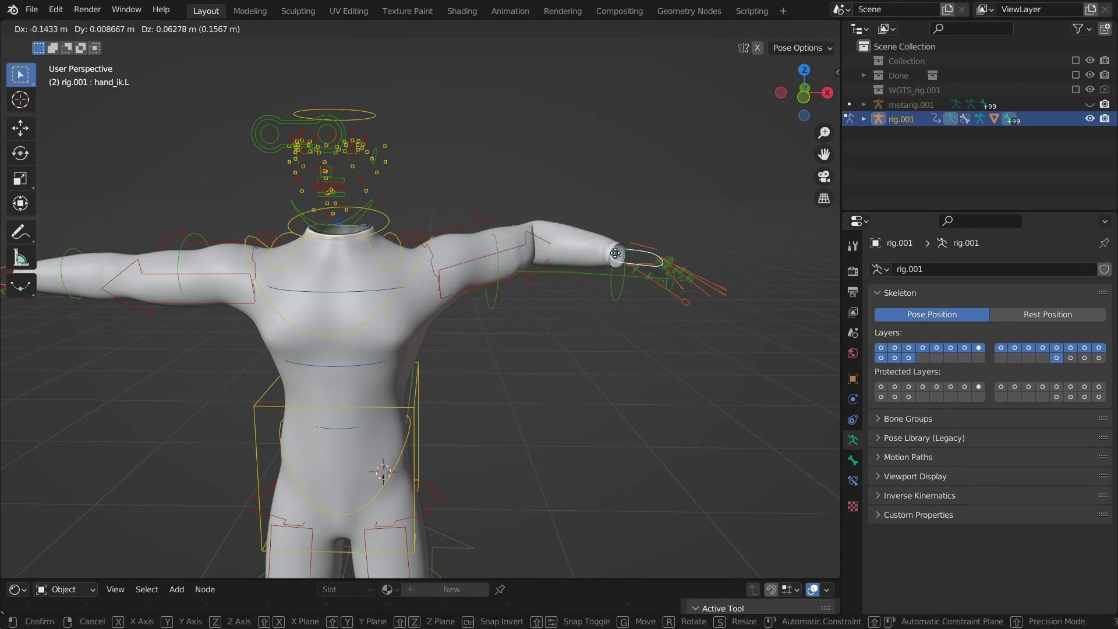
right_click(618, 286)
middle_drag(615, 299, 619, 354)
middle_drag(689, 340, 686, 344)
key(g)
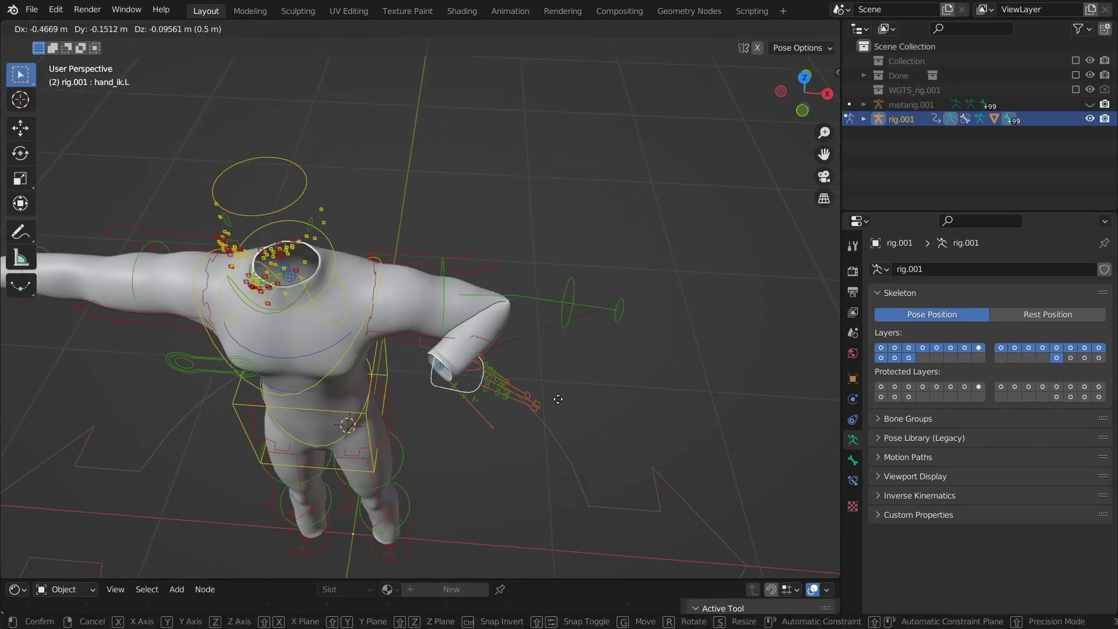
key(Escape)
middle_drag(491, 409, 310, 297)
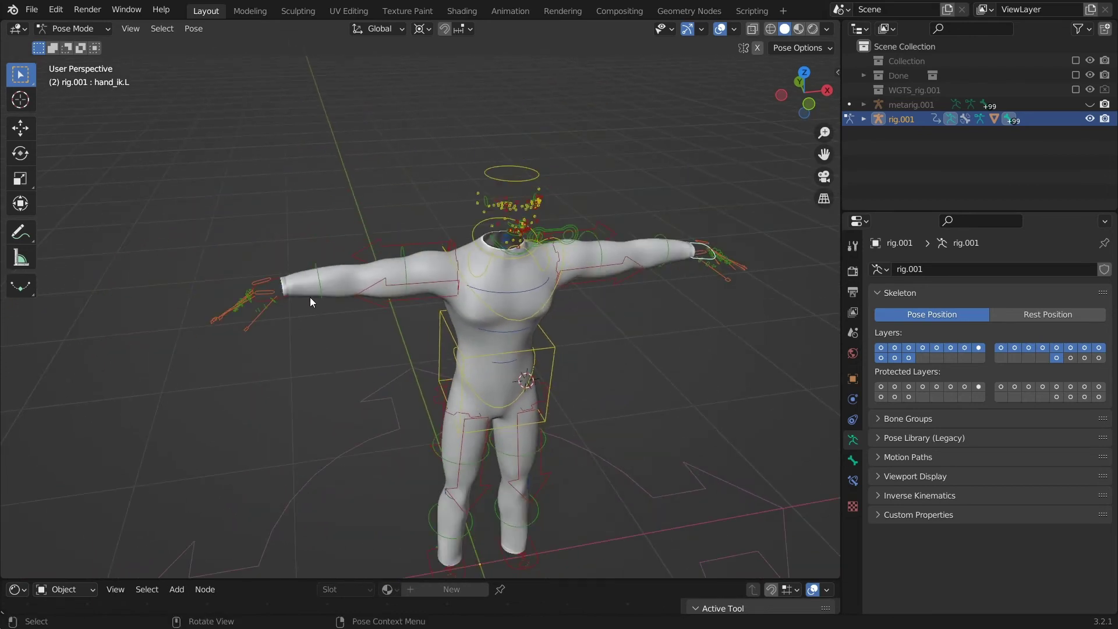
Try moving the right hand's IK control to test the right arm, and cancel the move.
scroll(264, 294, up, 4)
click(201, 290)
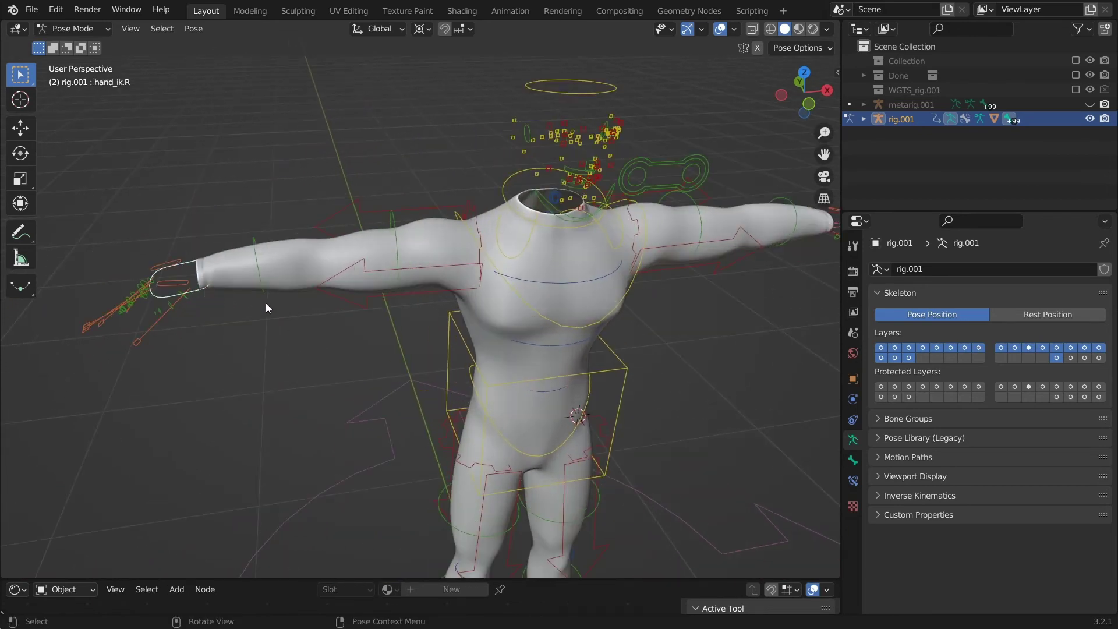
key(g)
right_click(355, 270)
Try rotating and moving the right upper arm's IK control to test the shoulder deformation, cancelling both transforms.
click(357, 268)
middle_drag(434, 291, 421, 268)
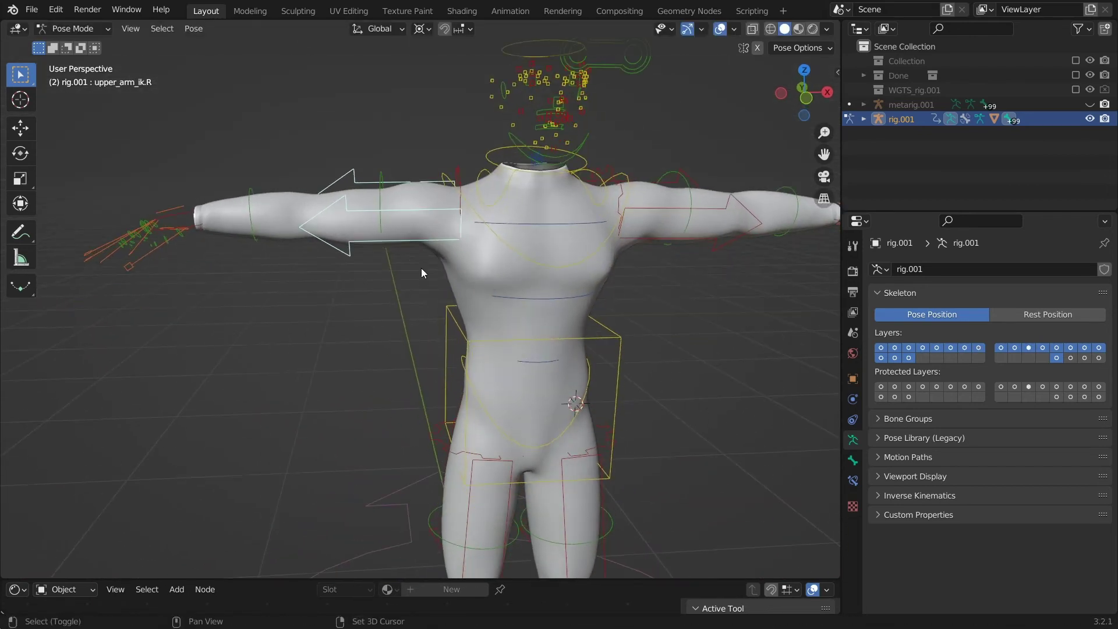
key(r)
right_click(437, 193)
middle_drag(450, 204, 432, 190)
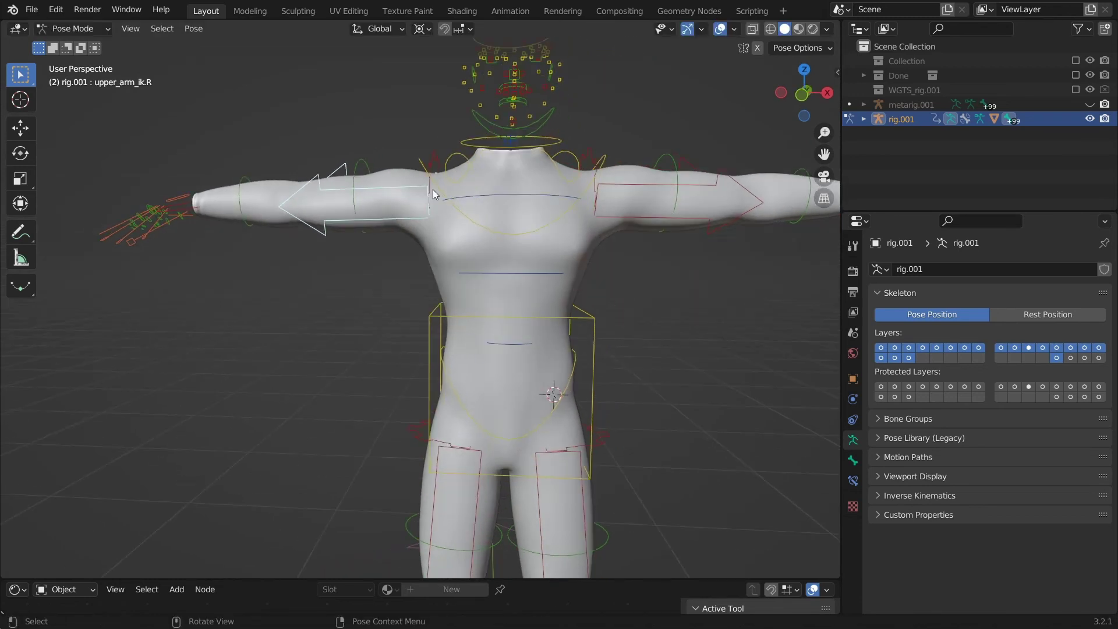
key(g)
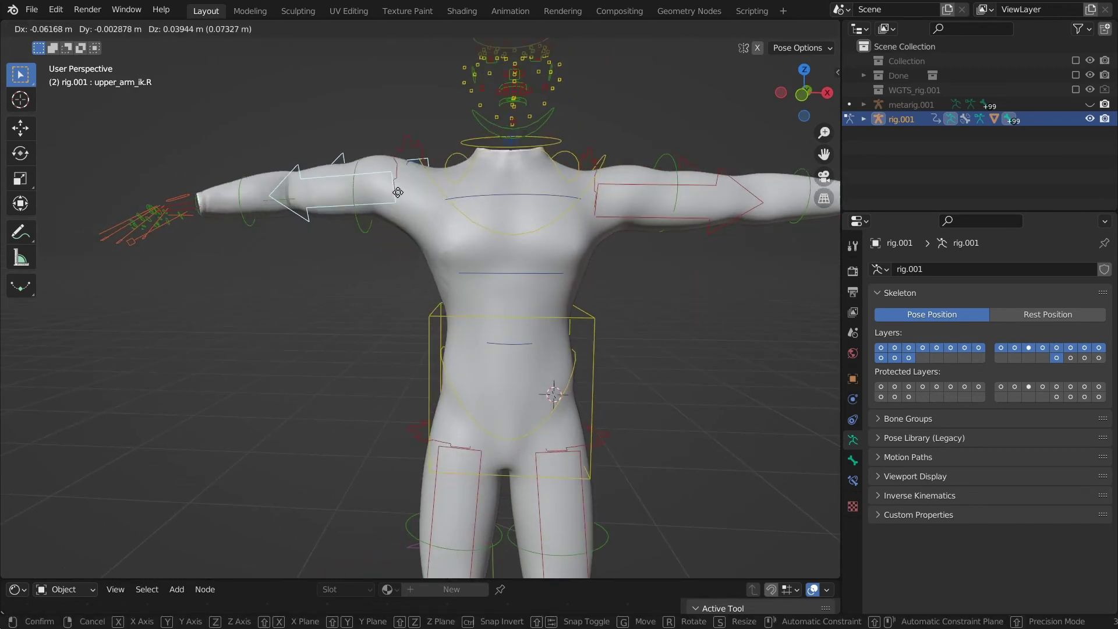
key(Escape)
Try rotating the chest control to test the upper body's deformation, and cancel the rotation.
click(570, 243)
middle_drag(570, 242, 721, 148)
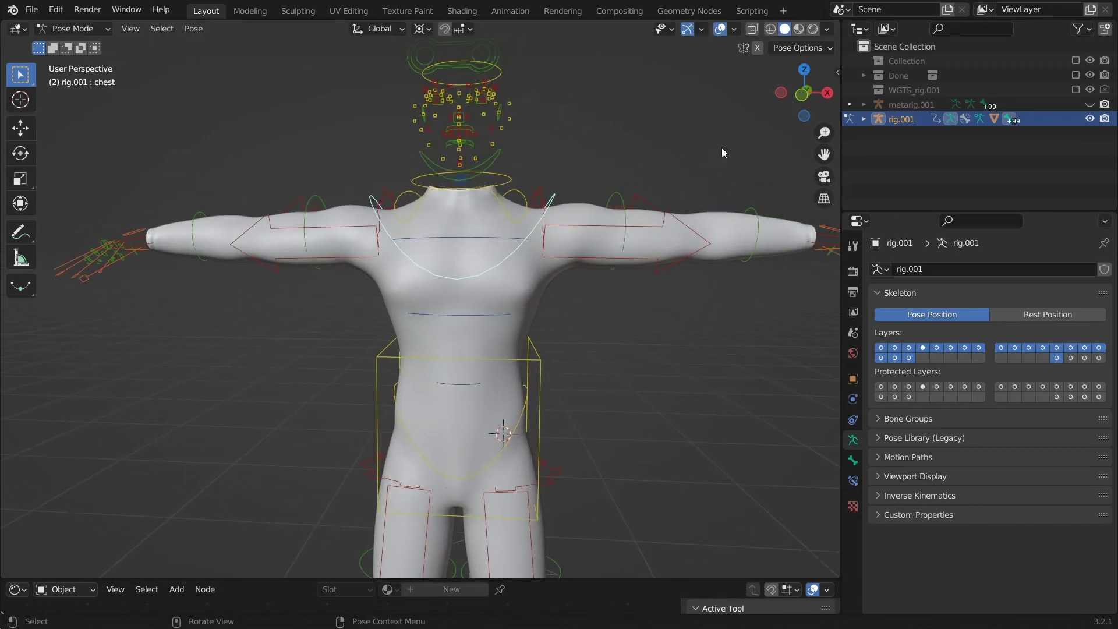
key(r)
right_click(711, 218)
Try moving the torso control and rotating it from the side to test the hips and spine, cancelling both transforms.
shift+middle_drag(614, 373, 578, 313)
click(530, 245)
scroll(578, 318, down, 4)
key(g)
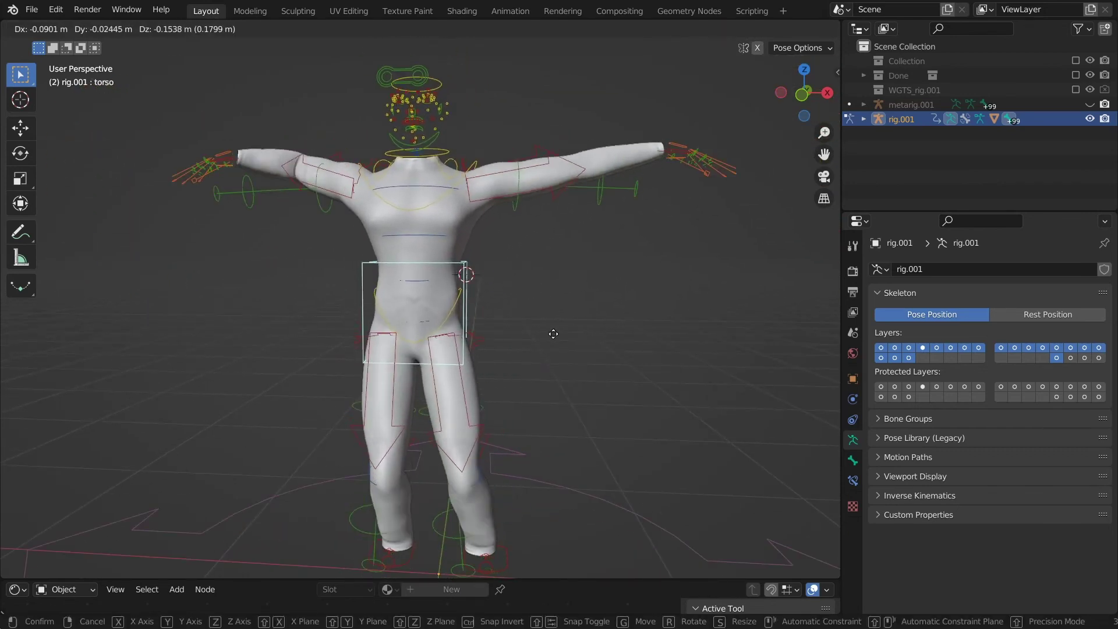
key(Escape)
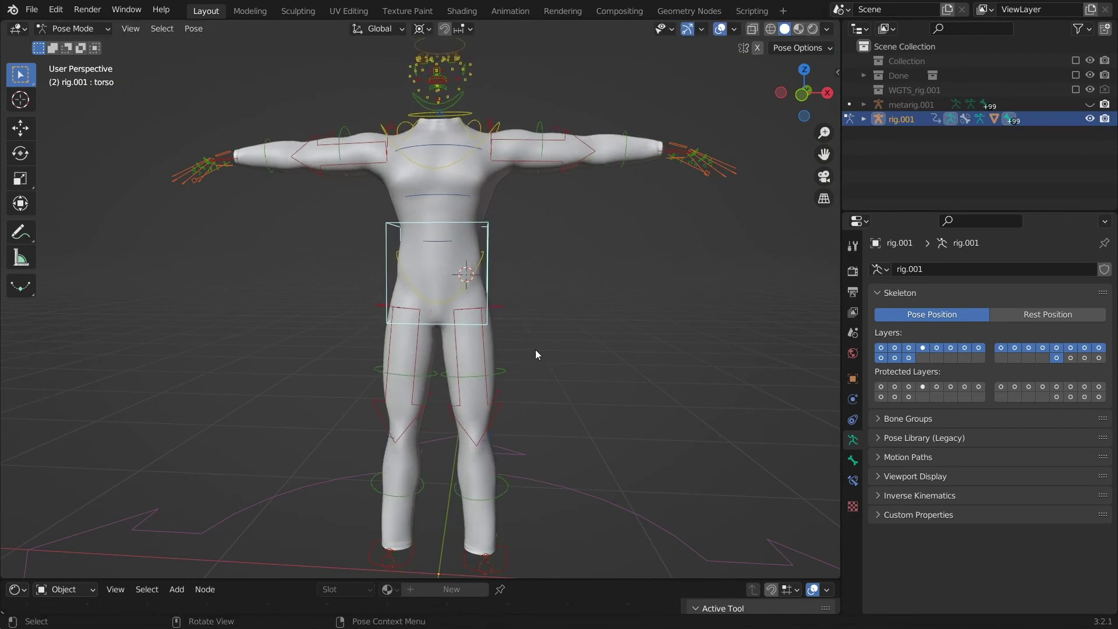
middle_drag(536, 349, 513, 303)
key(r)
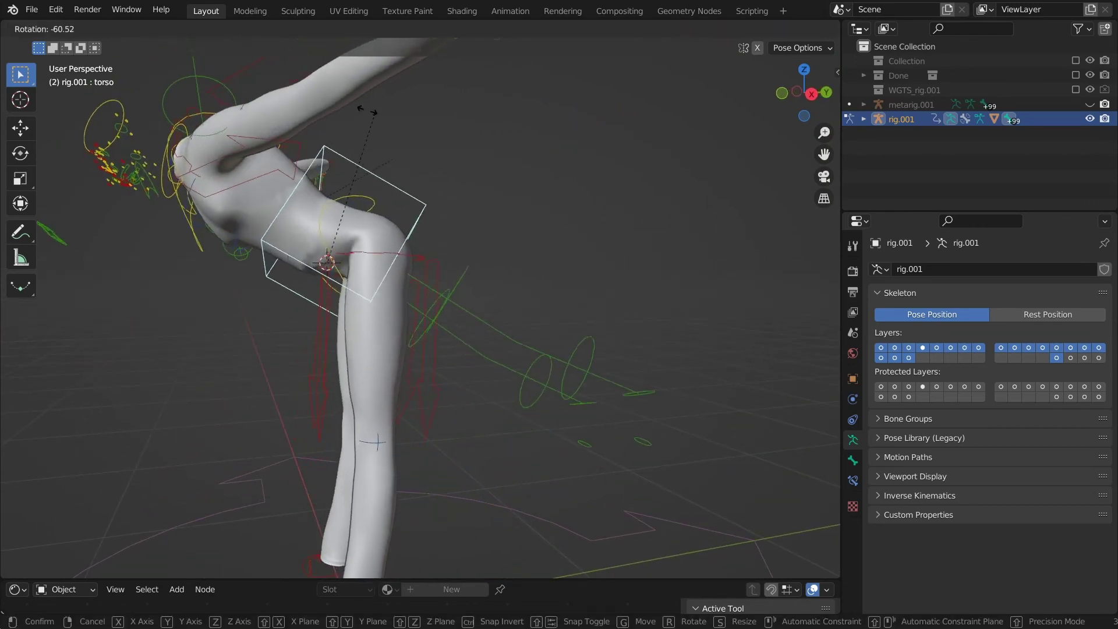
key(Escape)
Try raising the left foot's IK control about 0.4 m and moving another leg control to test knee bending, cancelling both moves.
scroll(483, 396, down, 3)
middle_drag(509, 217, 412, 342)
scroll(449, 279, up, 3)
click(347, 315)
scroll(411, 337, down, 3)
key(g)
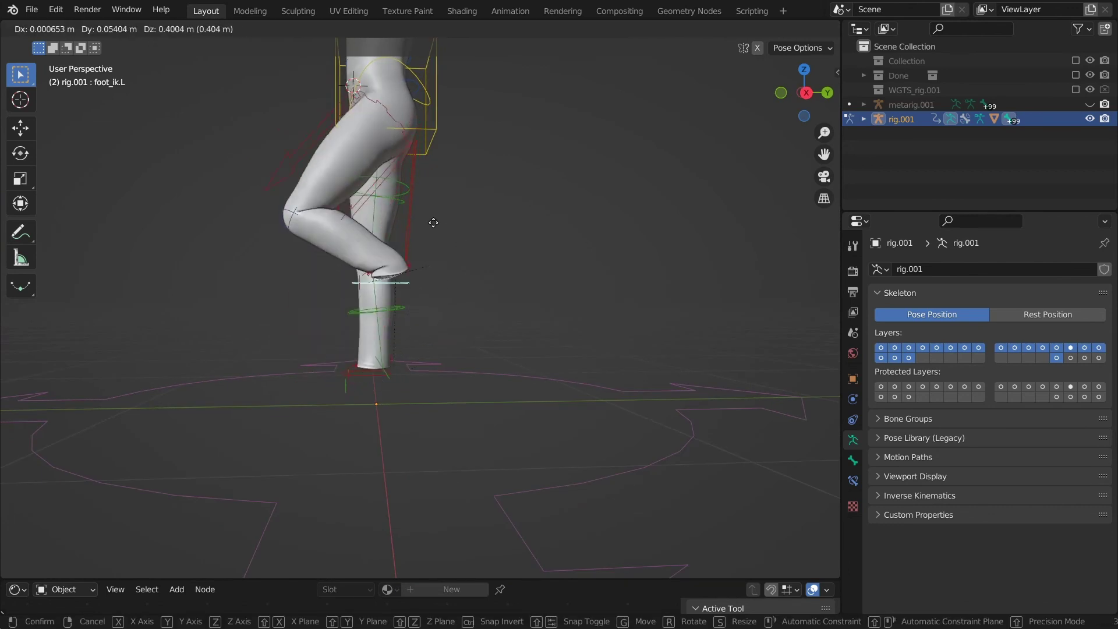
right_click(438, 277)
middle_drag(326, 303, 523, 358)
click(408, 377)
scroll(431, 343, up, 2)
key(g)
right_click(408, 326)
Try rotating the left and right shin FK controls, cancel both rotations, and bring the upper body back into view.
click(447, 367)
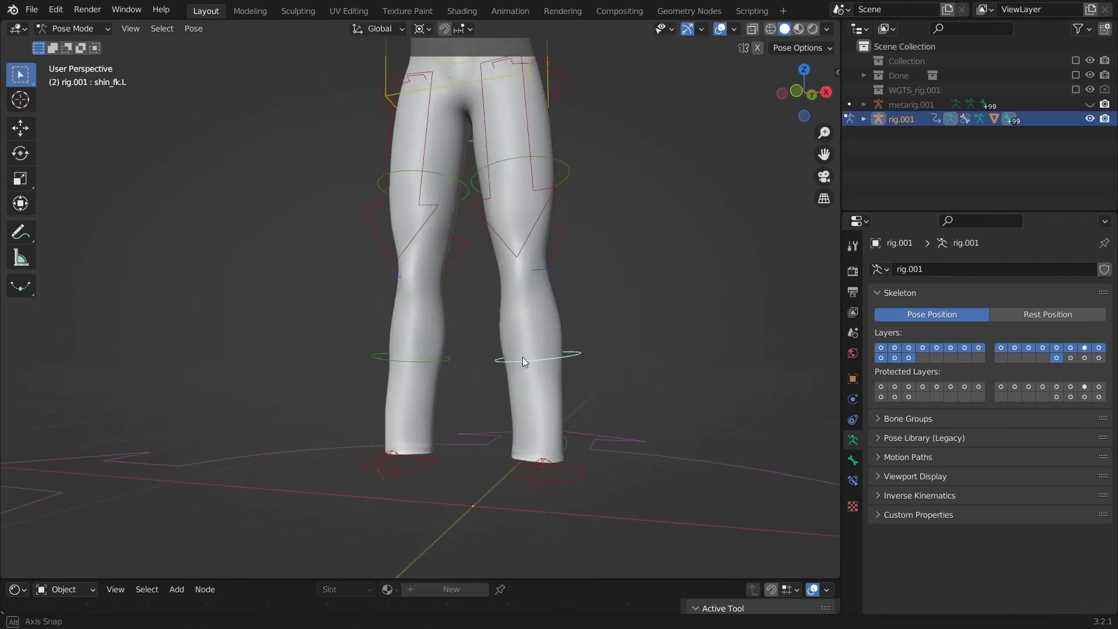
shift+middle_drag(582, 332, 576, 413)
key(r)
right_click(606, 361)
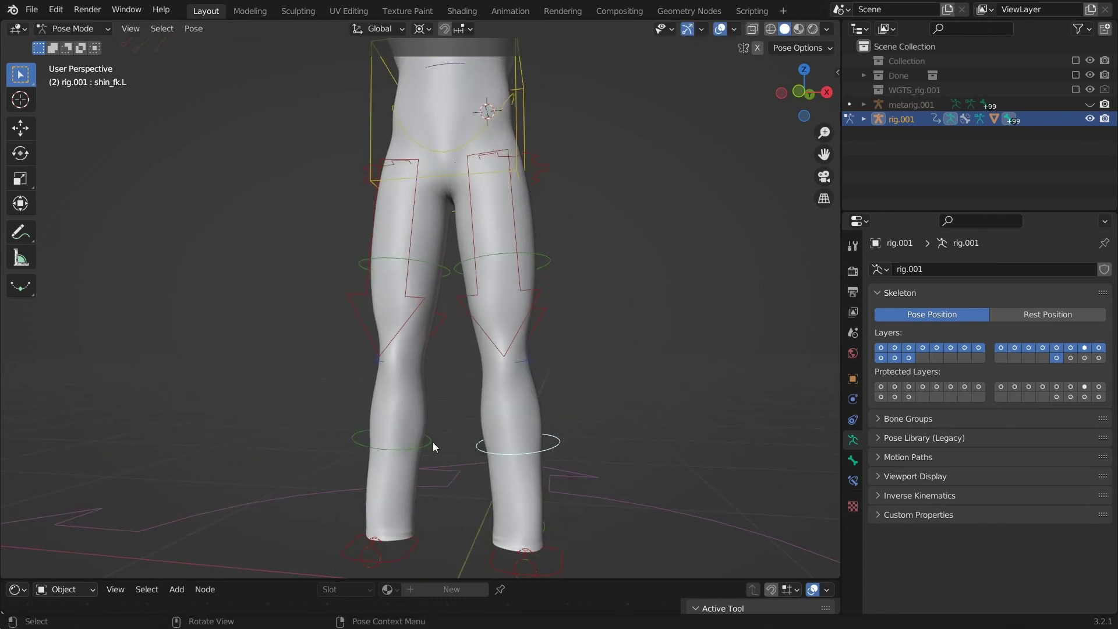
click(435, 442)
middle_drag(436, 442, 475, 453)
key(r)
right_click(517, 462)
scroll(484, 326, down, 4)
shift+middle_drag(457, 244, 456, 407)
scroll(456, 407, up, 3)
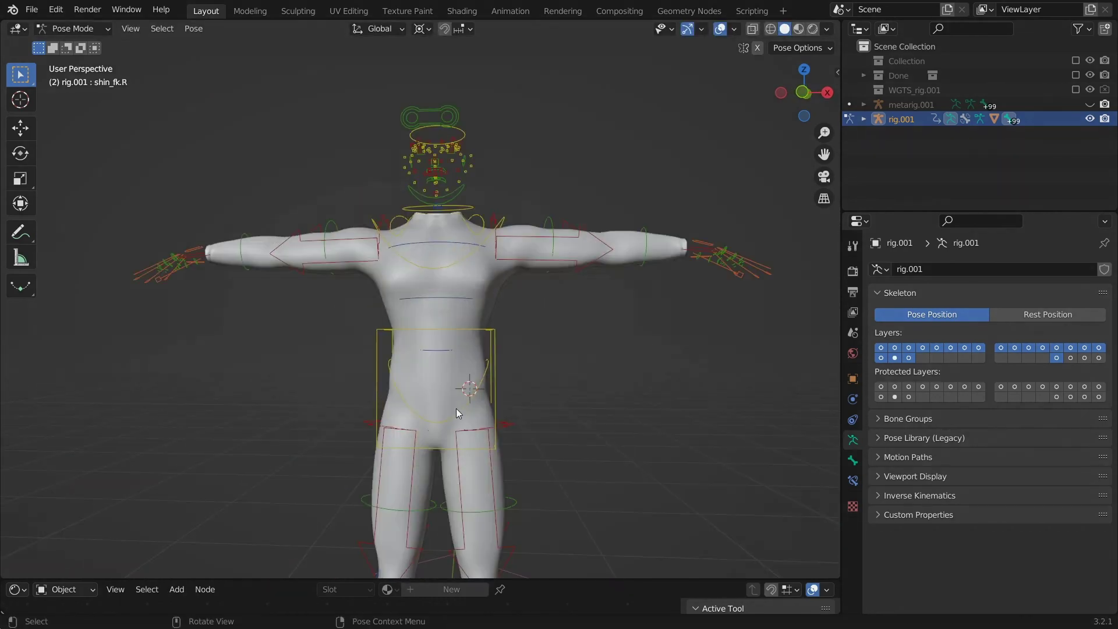